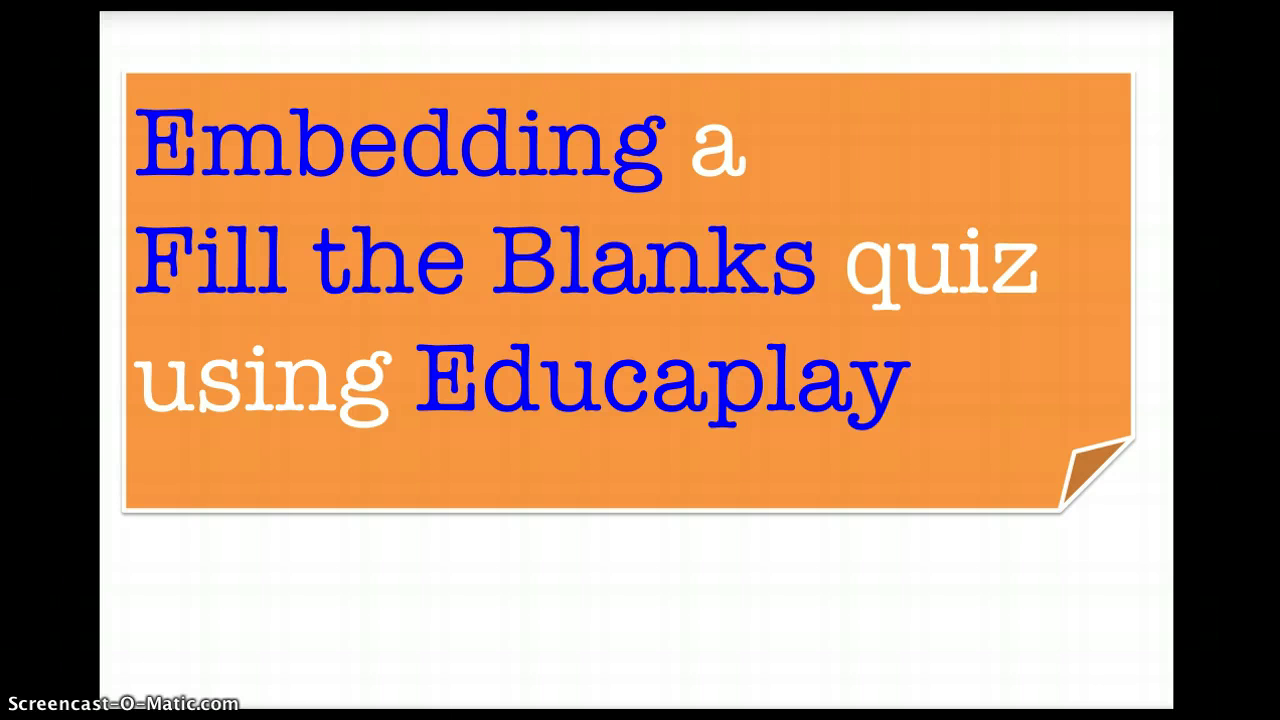
# Step: Switch from the PowerPoint title slide to Educaplay's New Activity page in Chrome
pyautogui.press('super+Tab')
pyautogui.press('super+Tab')
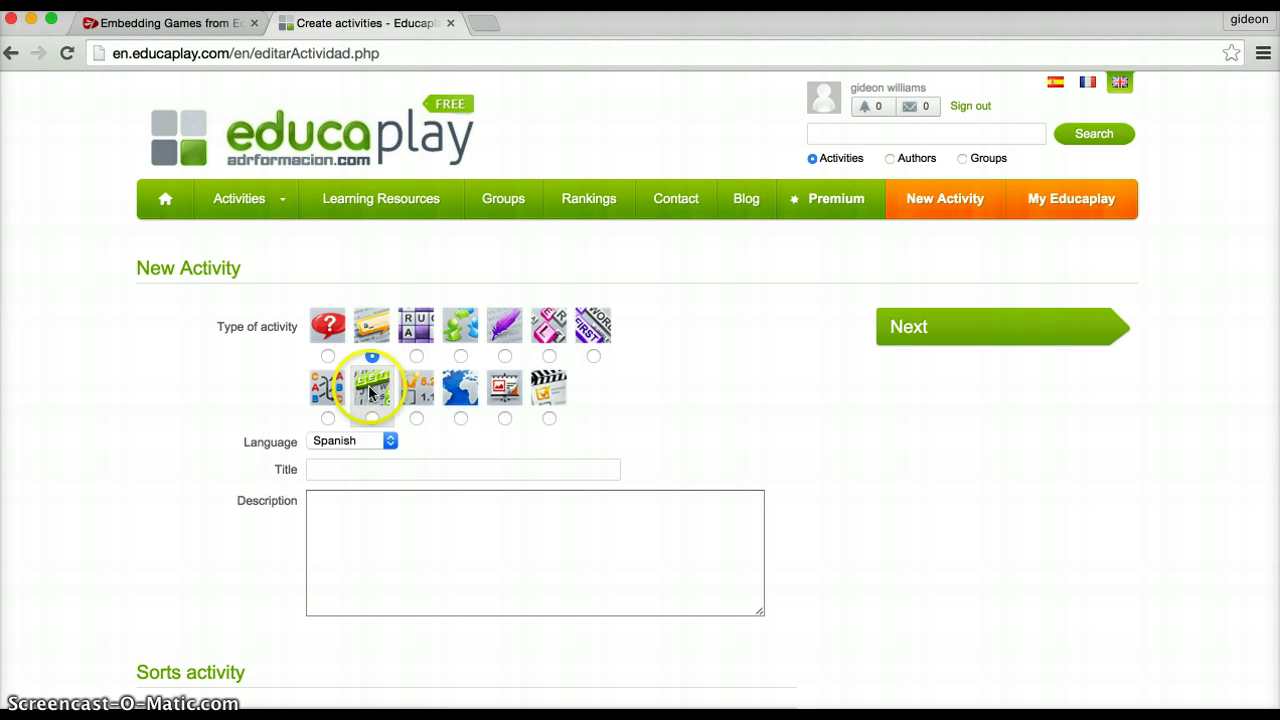
# Step: Set the language to English, title the activity 'Water Pressure', and add a drag-the-words description
pyautogui.click(389, 442)
pyautogui.click(366, 457)
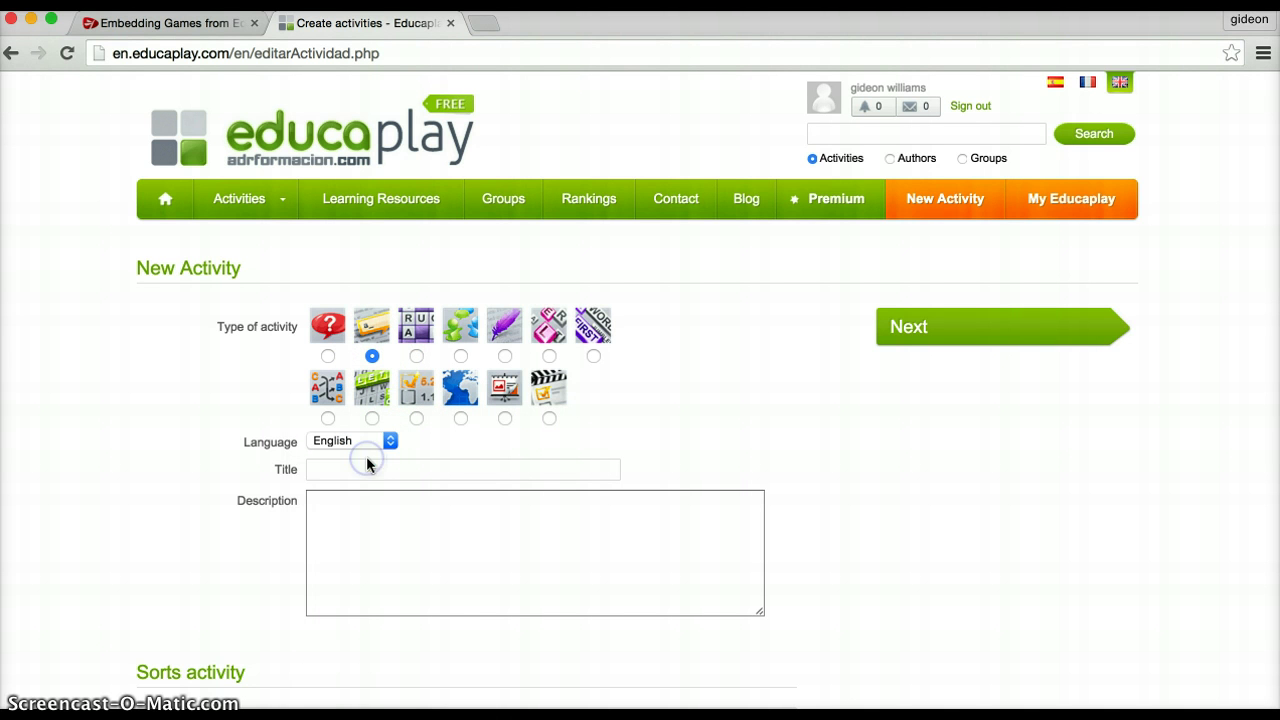
pyautogui.click(371, 469)
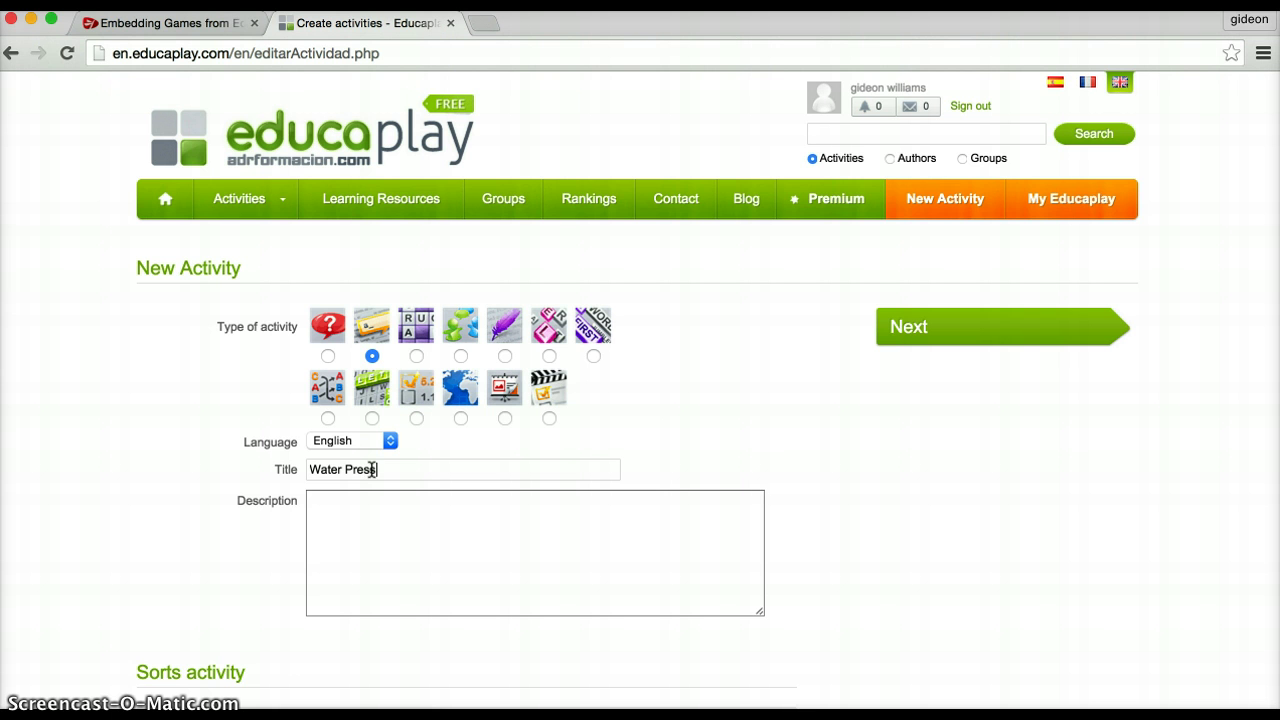
pyautogui.write('Water Pressure')
pyautogui.click(394, 538)
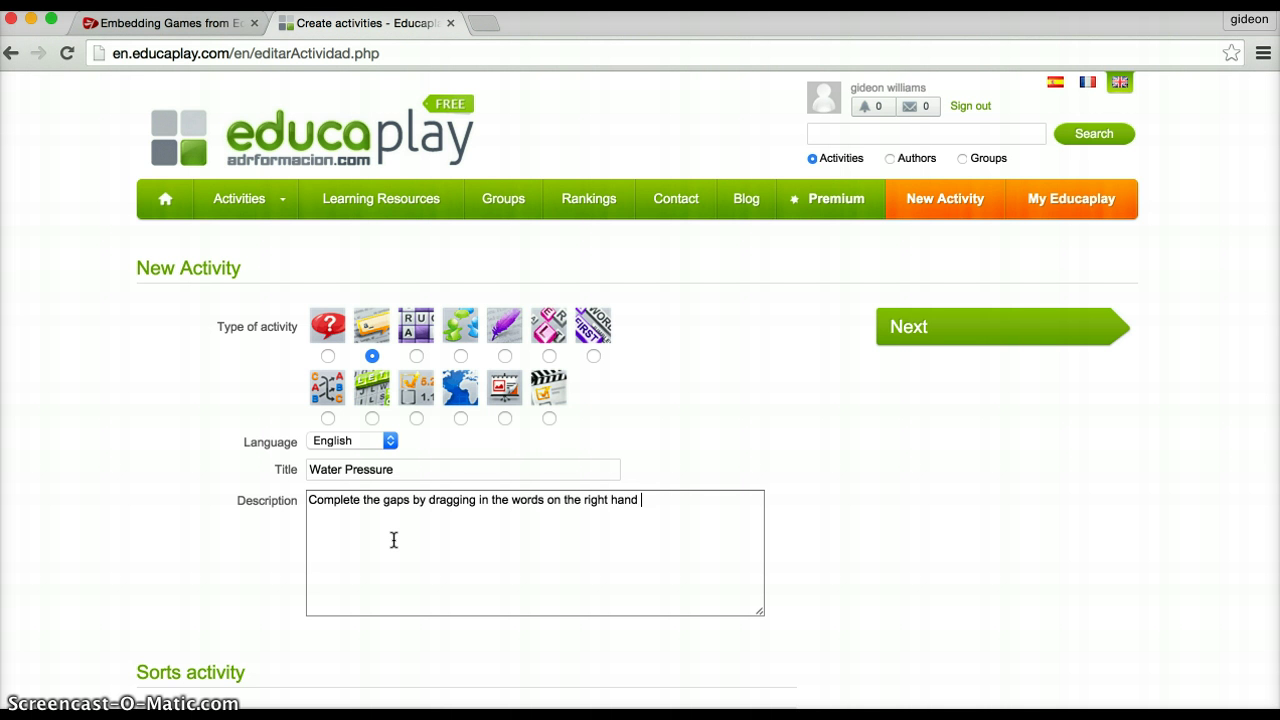
pyautogui.scroll(-5, 880, 520)
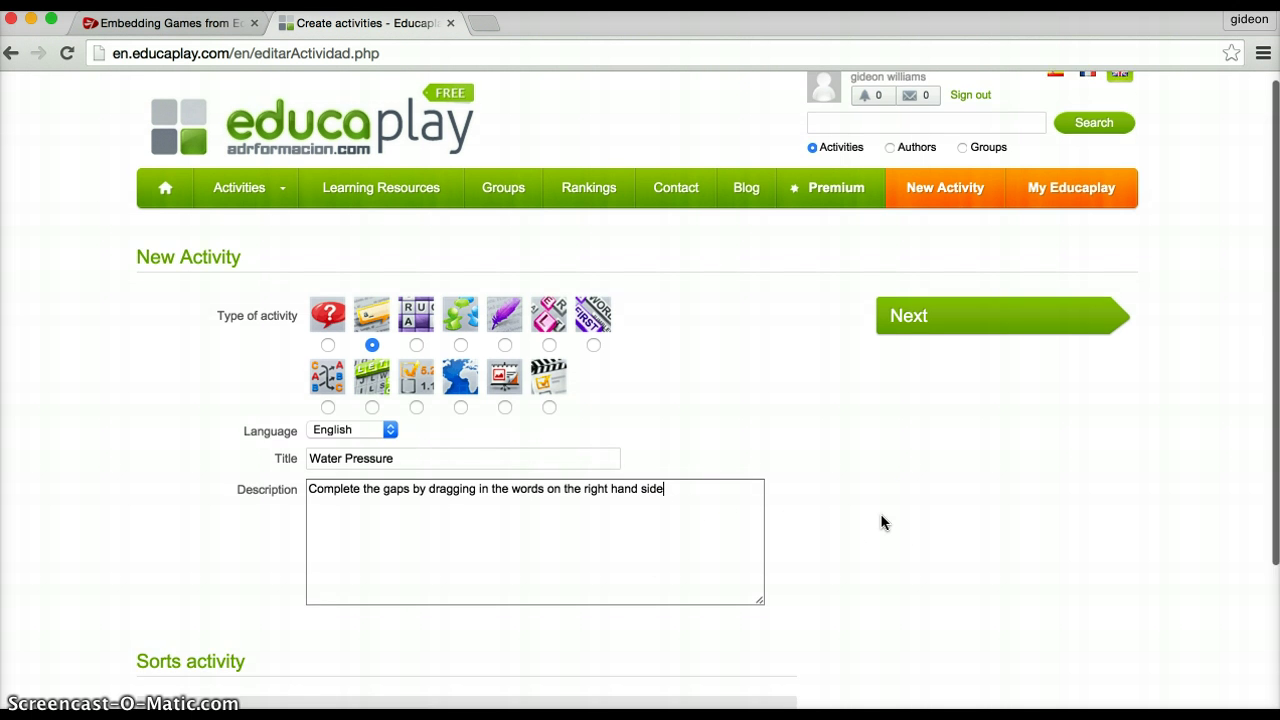
# Step: Choose Physics as the knowledge area, set audience age to 12, and continue to configuration
pyautogui.click(391, 533)
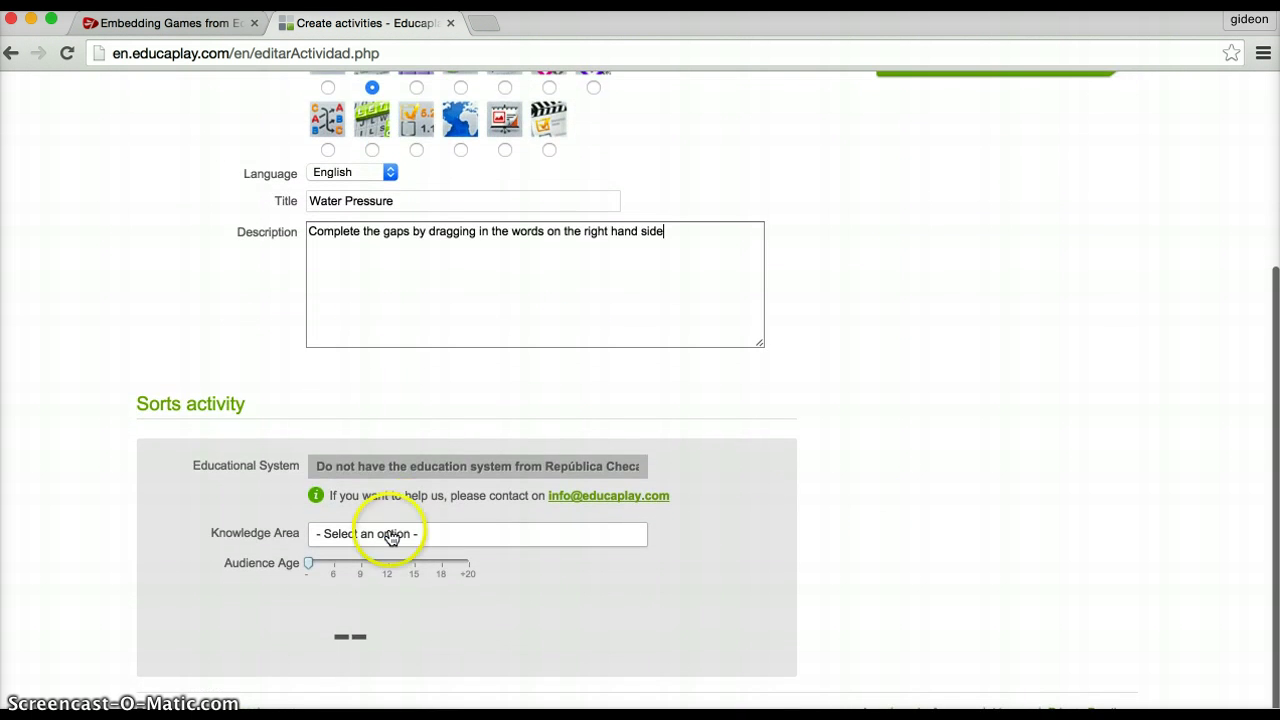
pyautogui.scroll(-5, 445, 665)
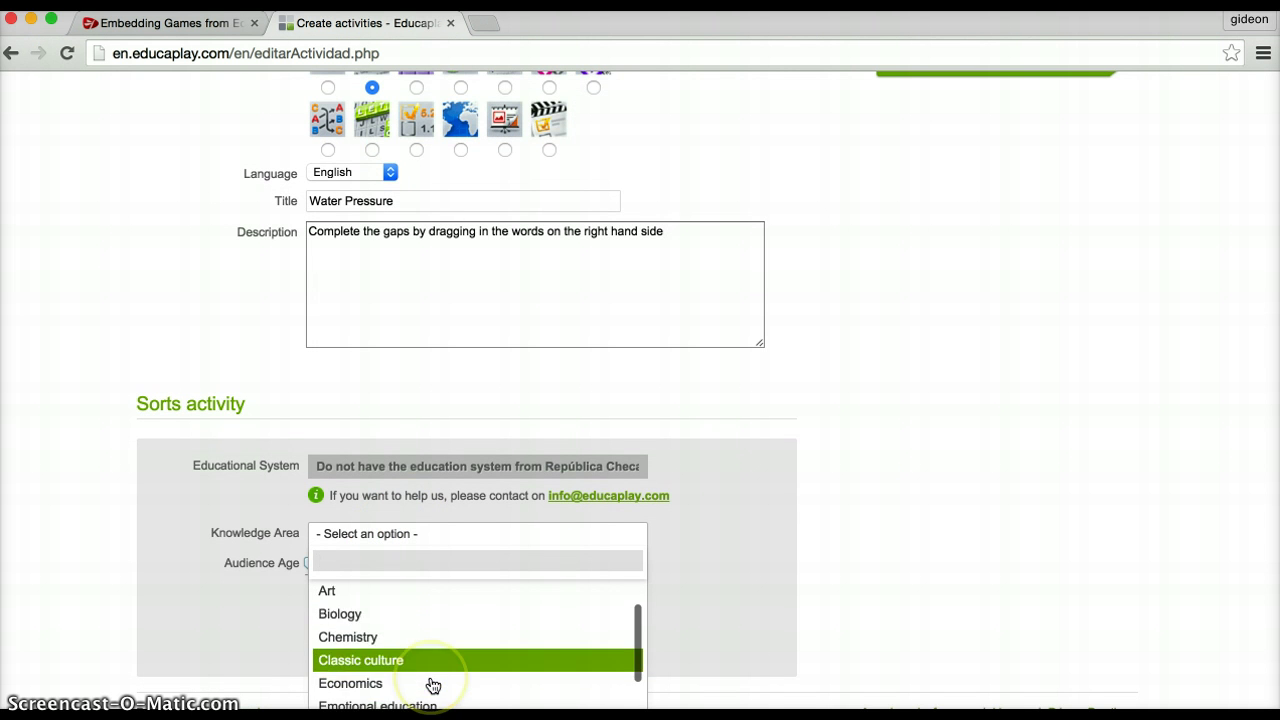
pyautogui.scroll(-4, 432, 685)
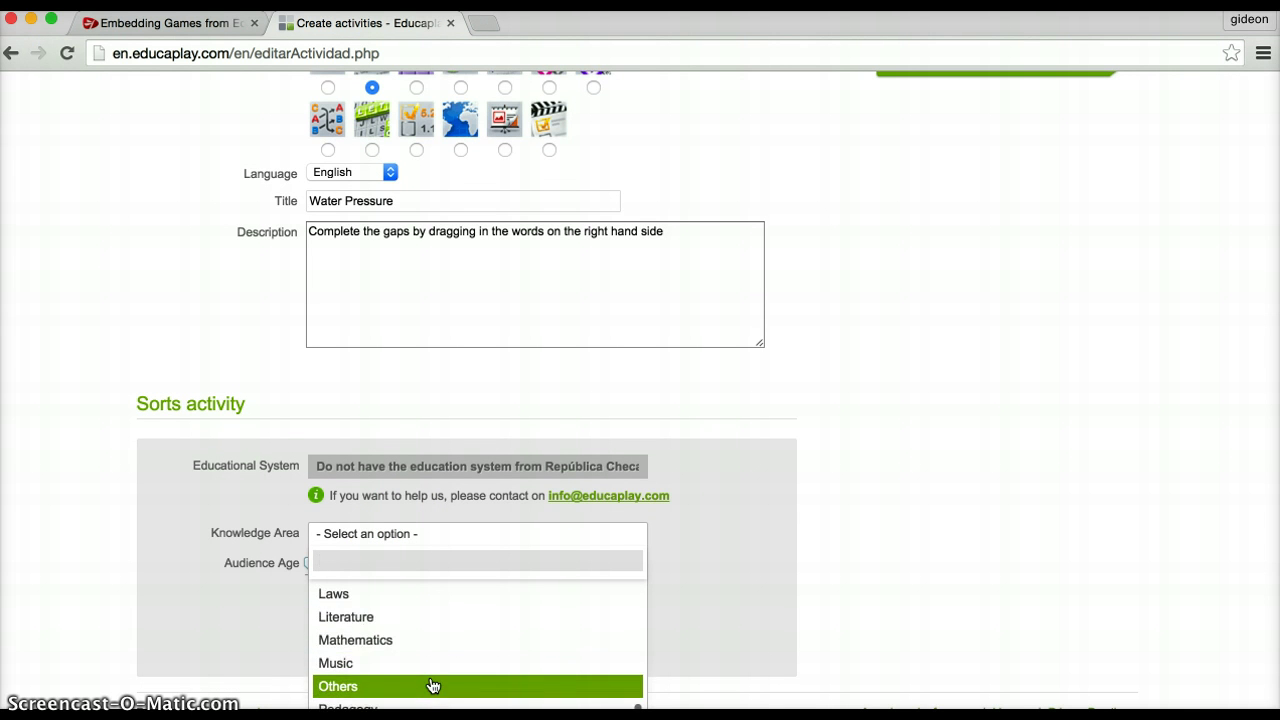
pyautogui.scroll(-2, 432, 685)
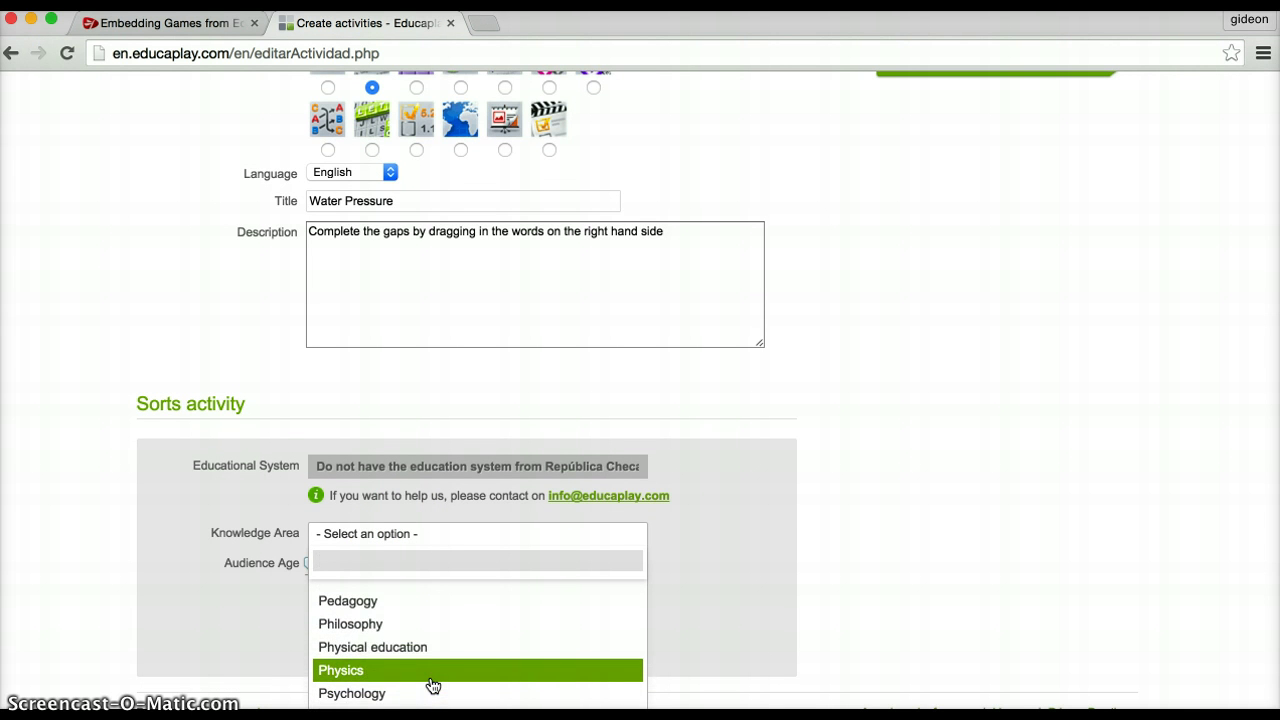
pyautogui.click(431, 682)
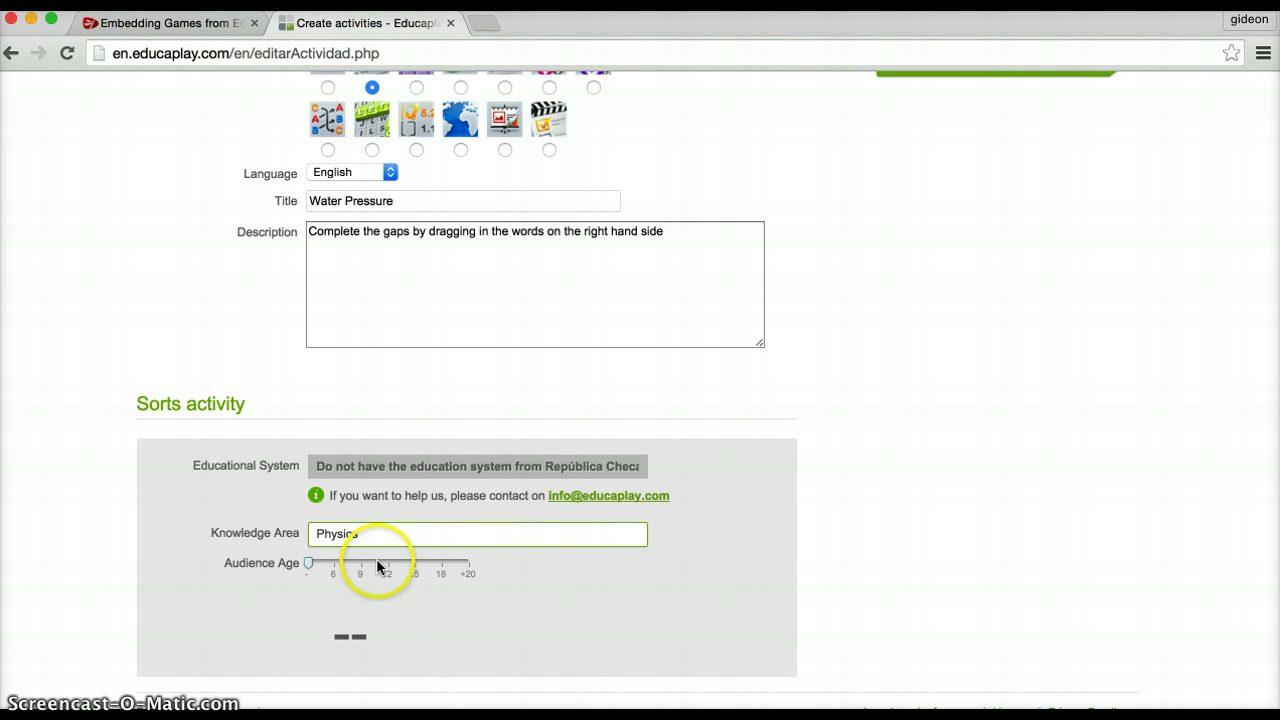
pyautogui.moveTo(309, 563); pyautogui.dragTo(391, 574)
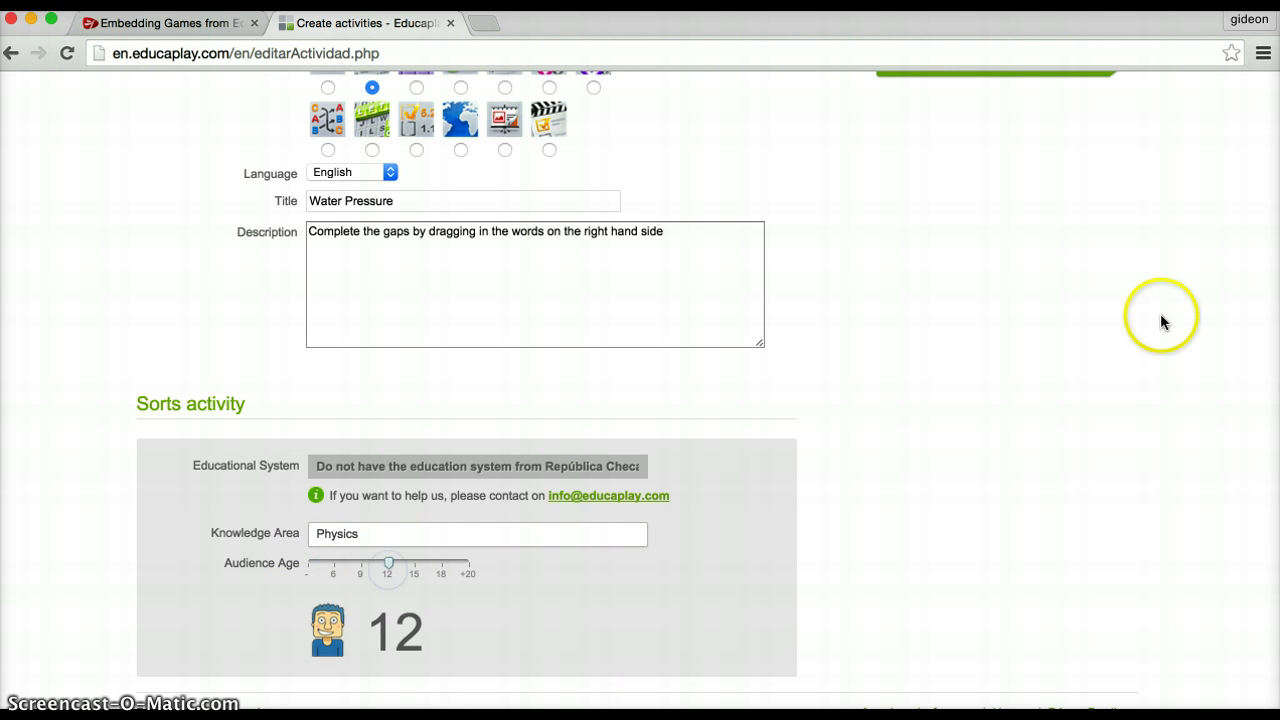
pyautogui.scroll(3, 1163, 320)
pyautogui.click(986, 235)
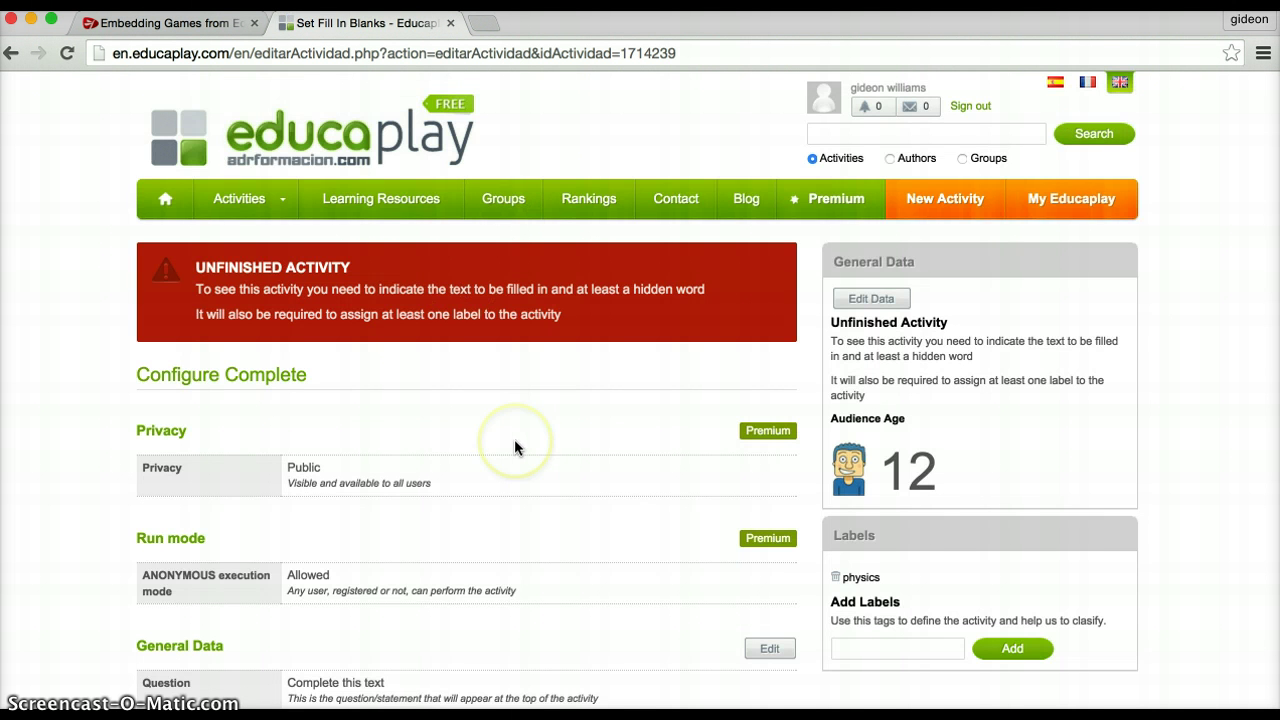
# Step: Scroll down to the Text to complete section and click into its empty text box
pyautogui.scroll(-5, 514, 439)
pyautogui.scroll(-1, 514, 439)
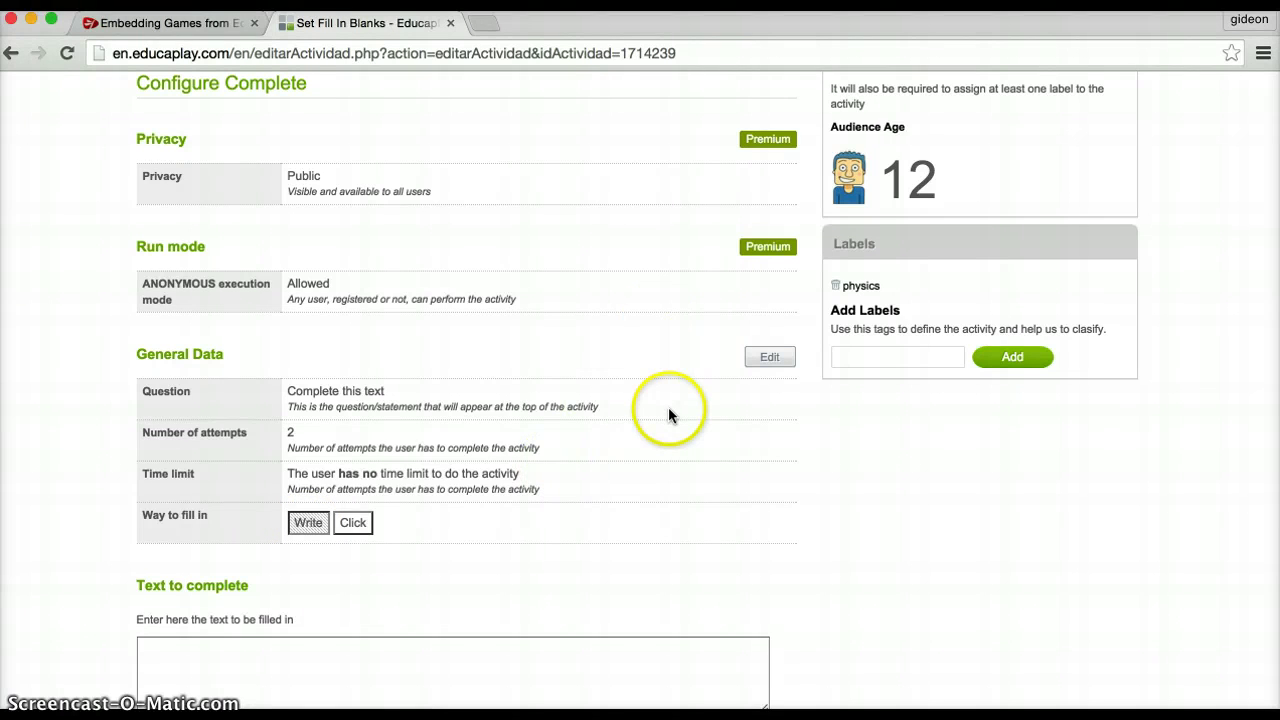
pyautogui.scroll(-2, 668, 414)
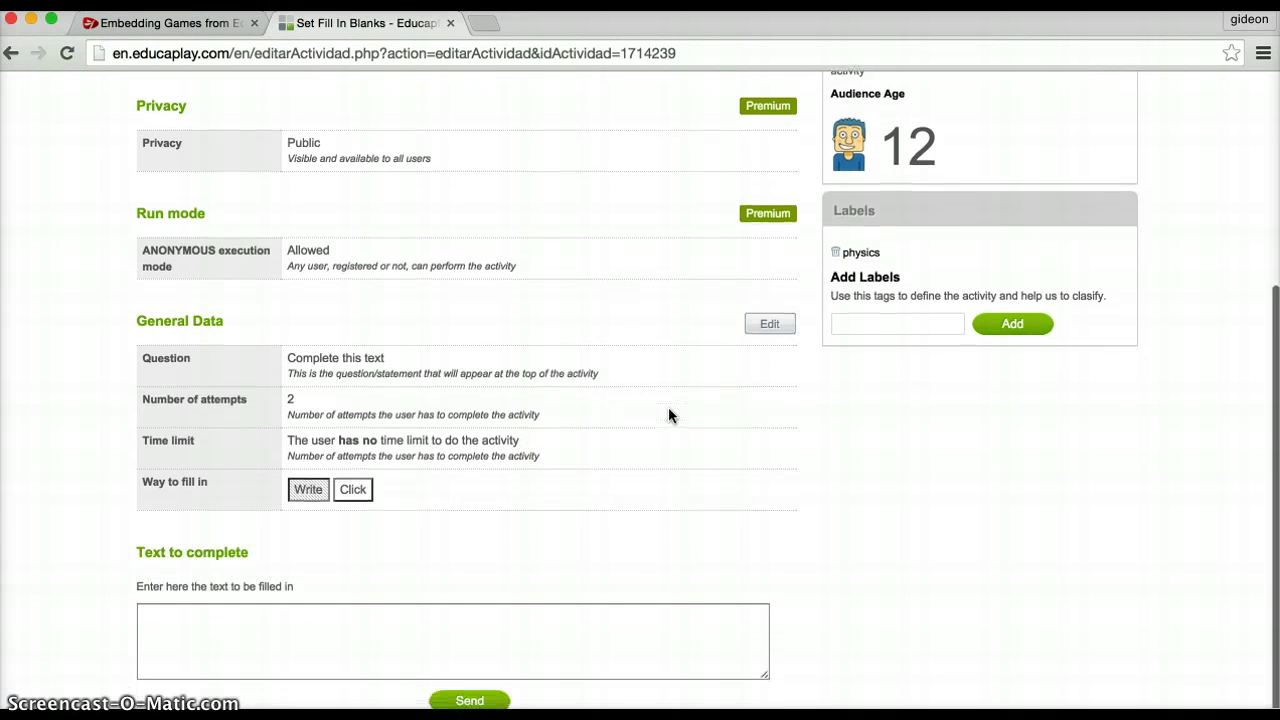
pyautogui.scroll(-1, 668, 414)
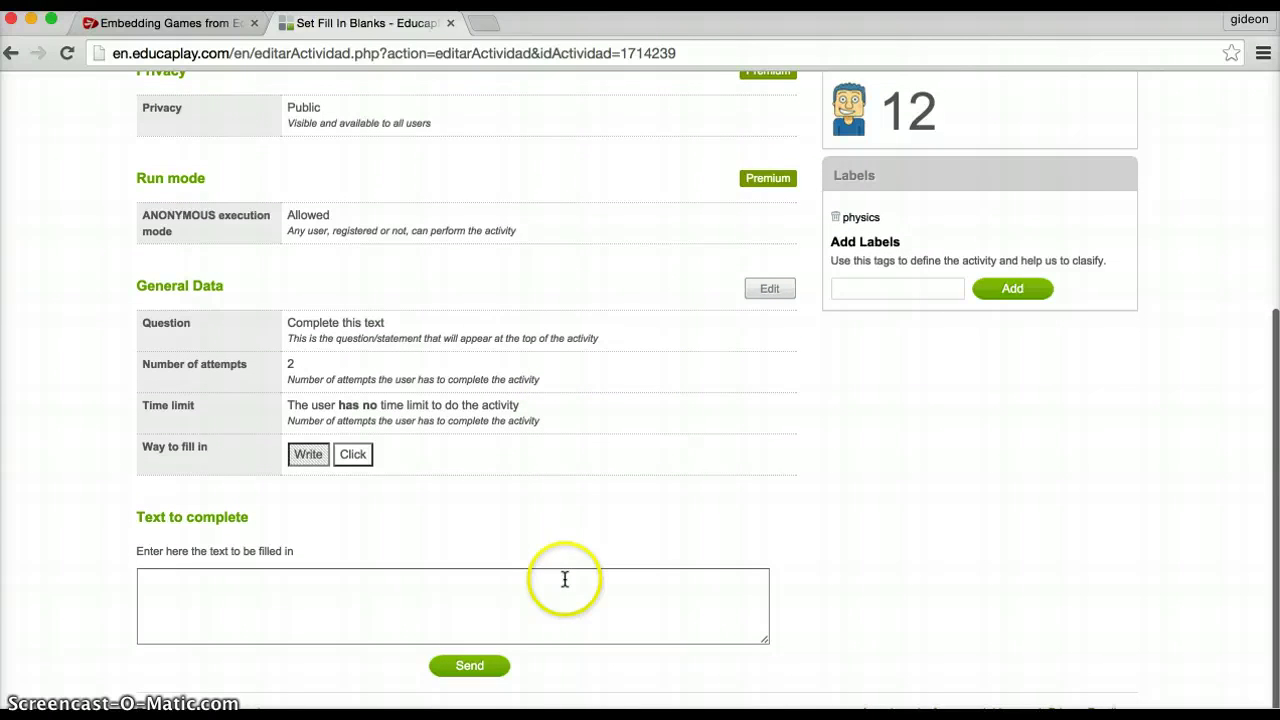
pyautogui.click(214, 578)
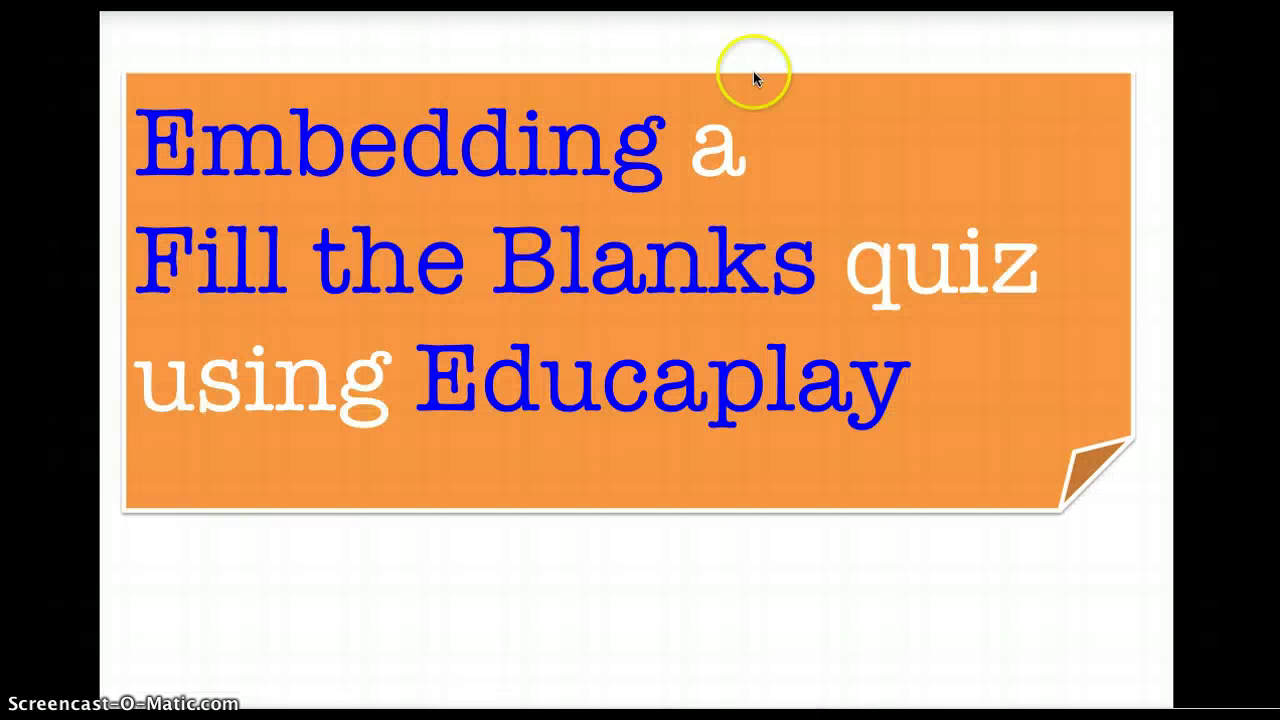
# Step: Copy the four water-pressure bullets from slide 9 of Lesson-hydraulics.pptx and return to Chrome
pyautogui.press('Escape')
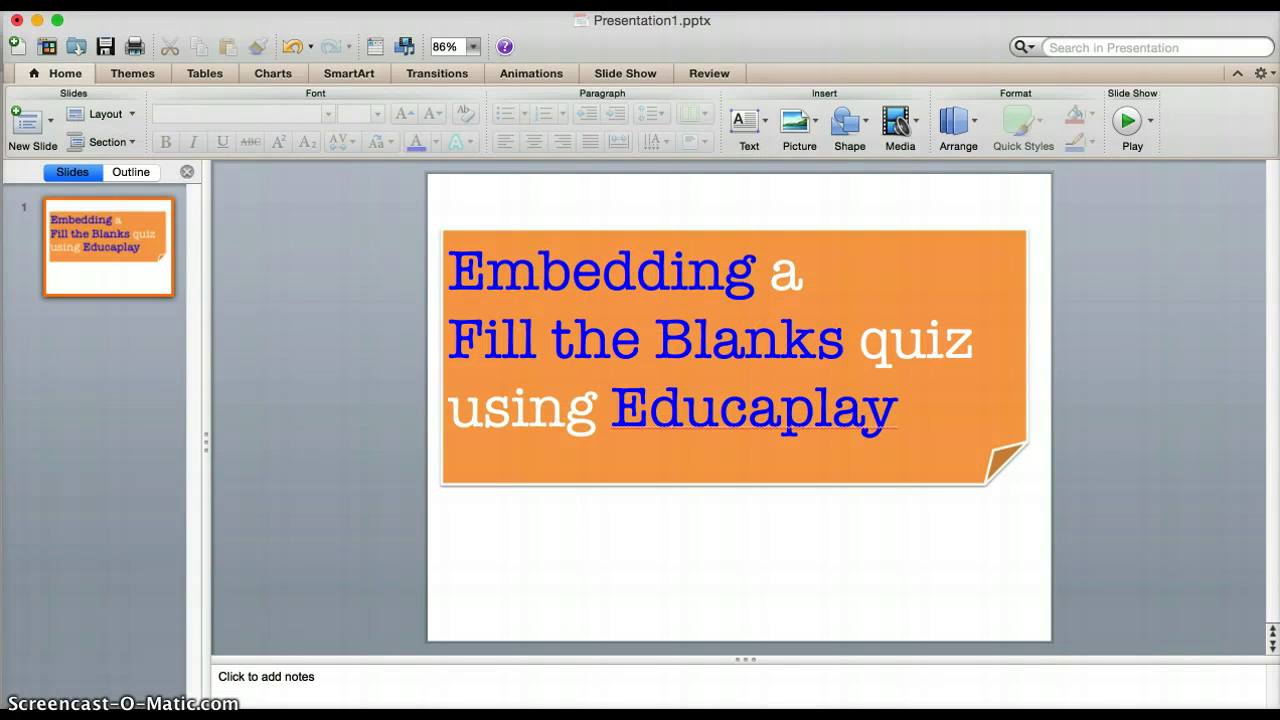
pyautogui.click(625, 3)
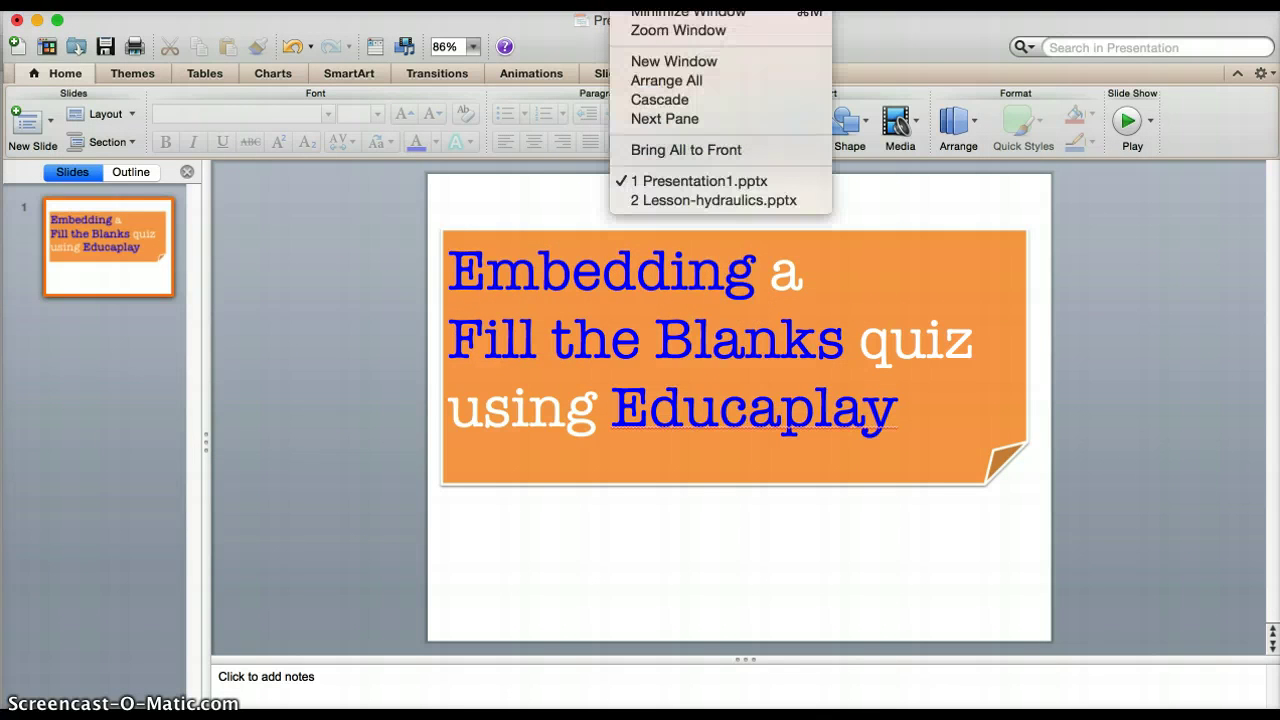
pyautogui.click(657, 200)
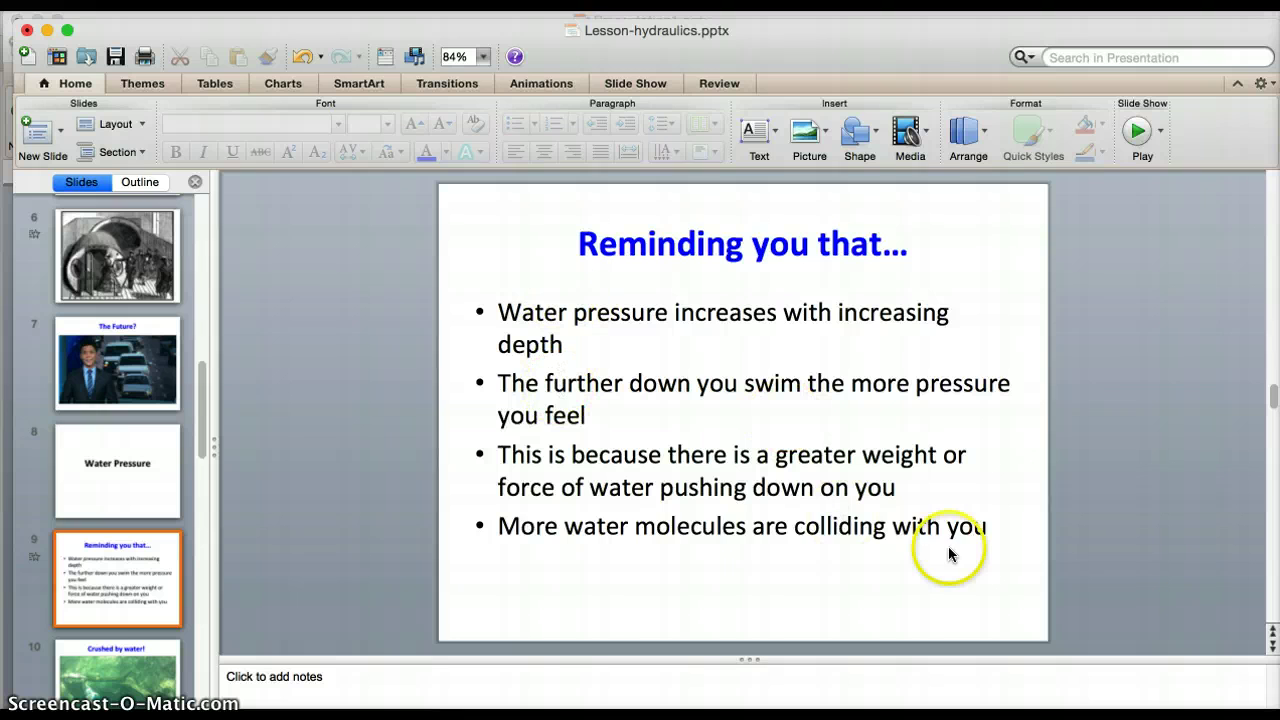
pyautogui.click(988, 533)
pyautogui.moveTo(988, 533); pyautogui.dragTo(503, 318)
pyautogui.press('super+c')
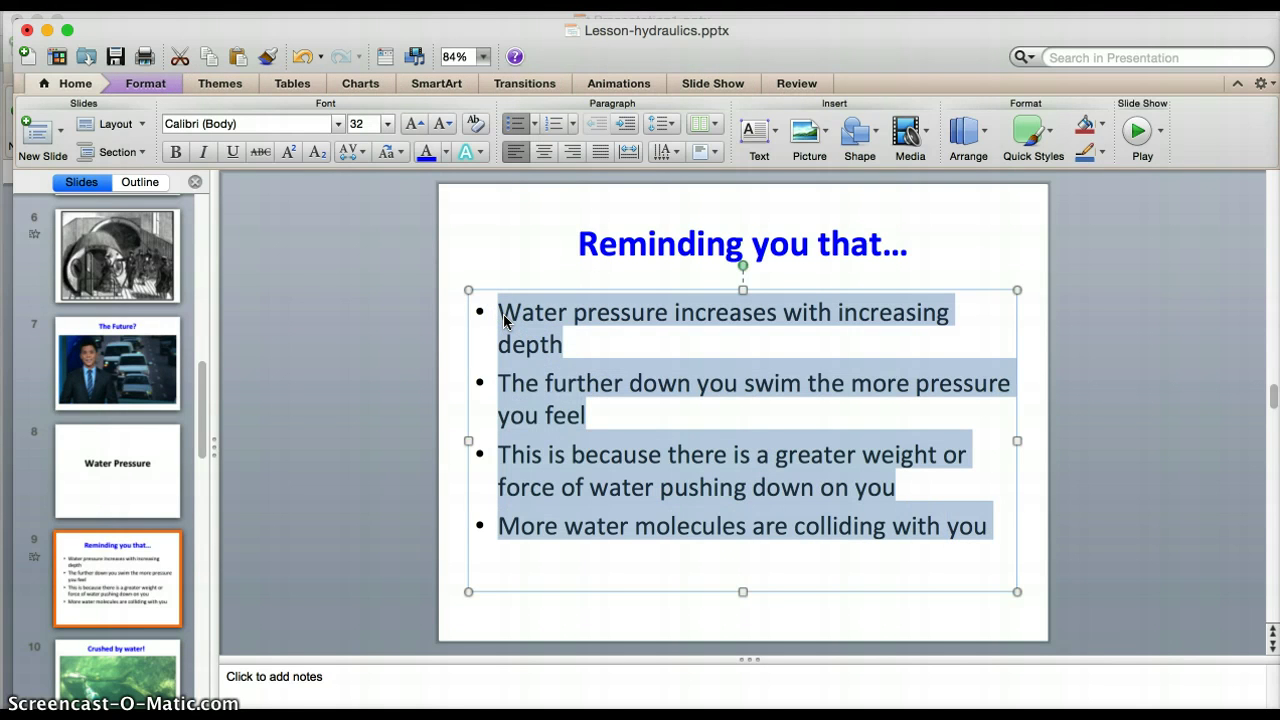
pyautogui.press('super+Tab')
# Step: Paste the four water-pressure bullet lines into the Text to complete box
pyautogui.click(335, 600)
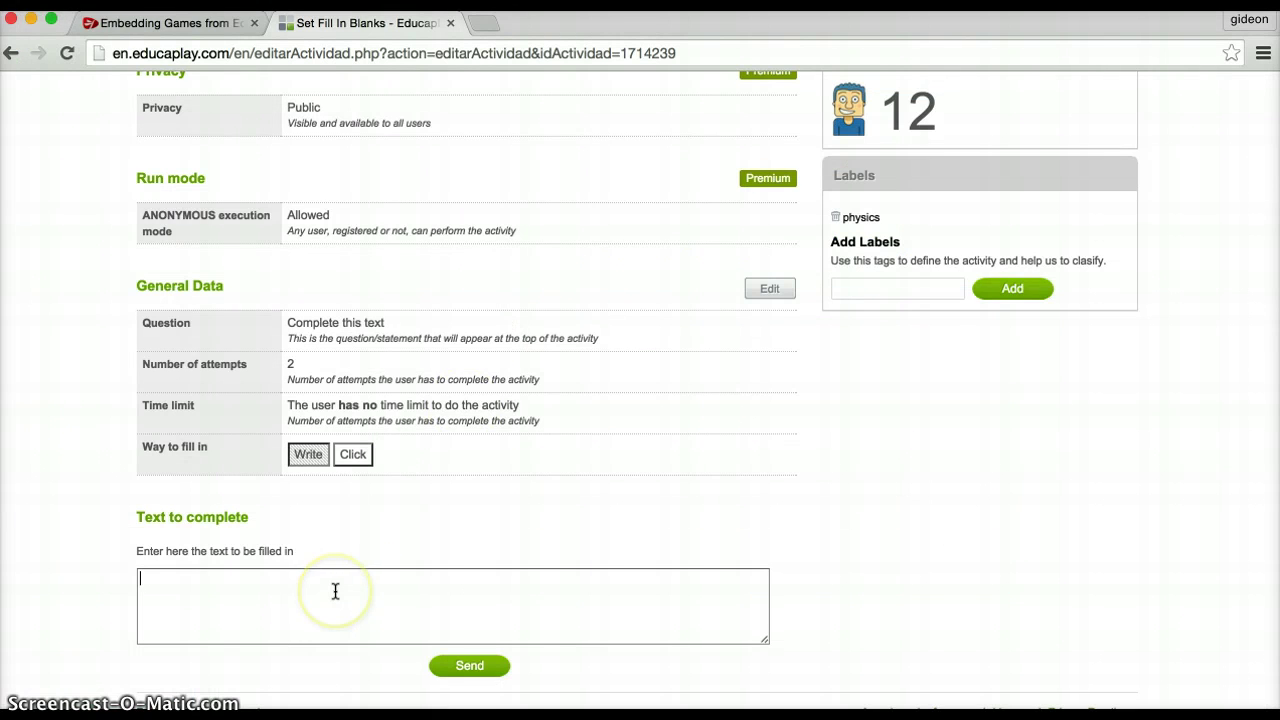
pyautogui.press('super+v')
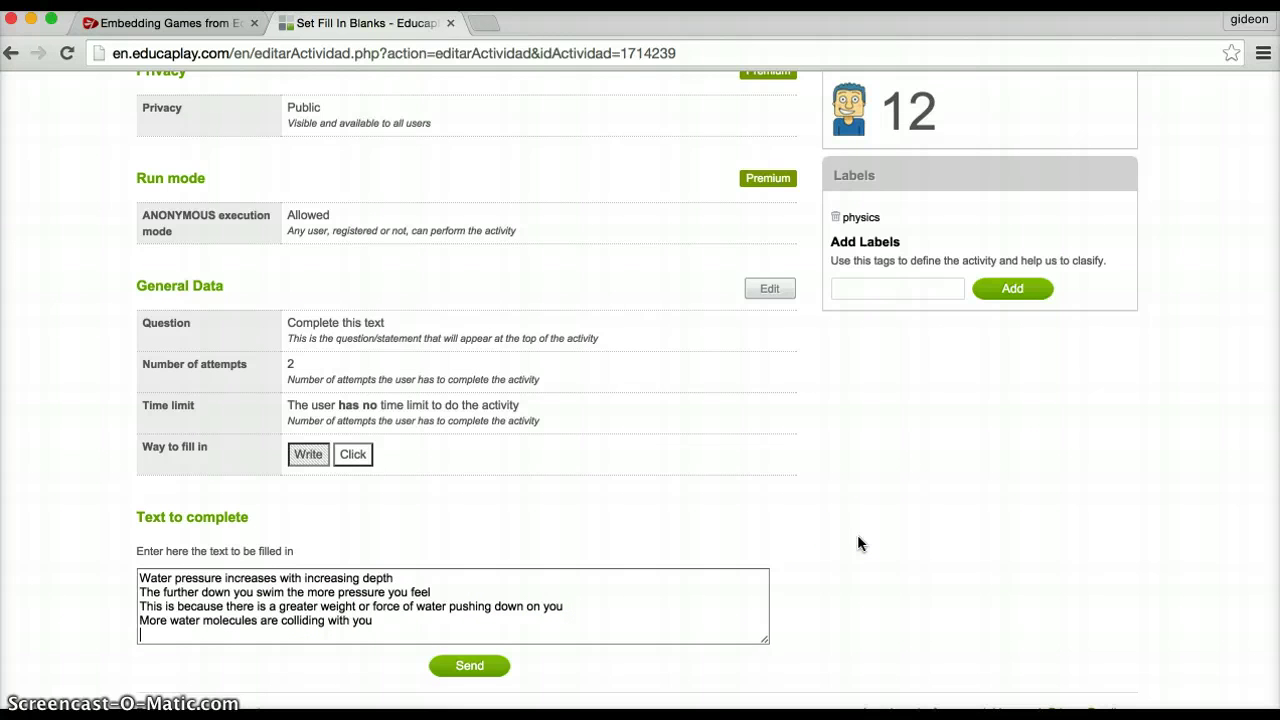
pyautogui.click(757, 543)
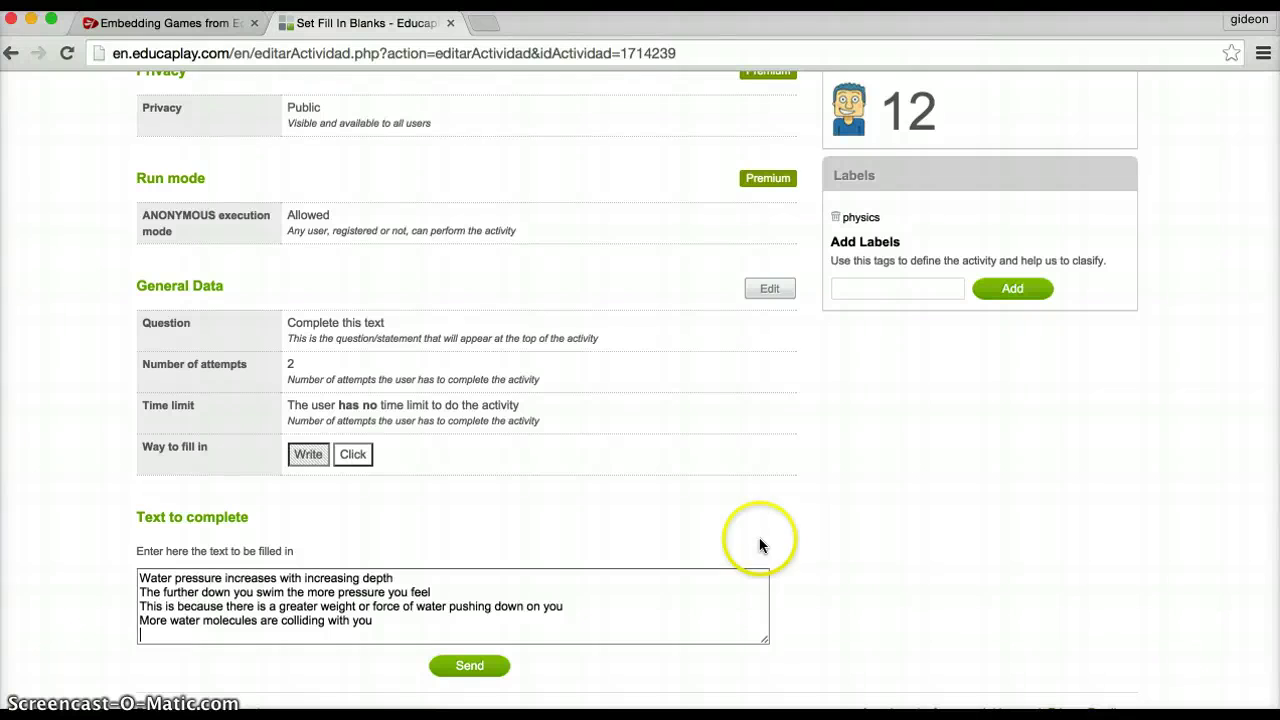
pyautogui.click(745, 543)
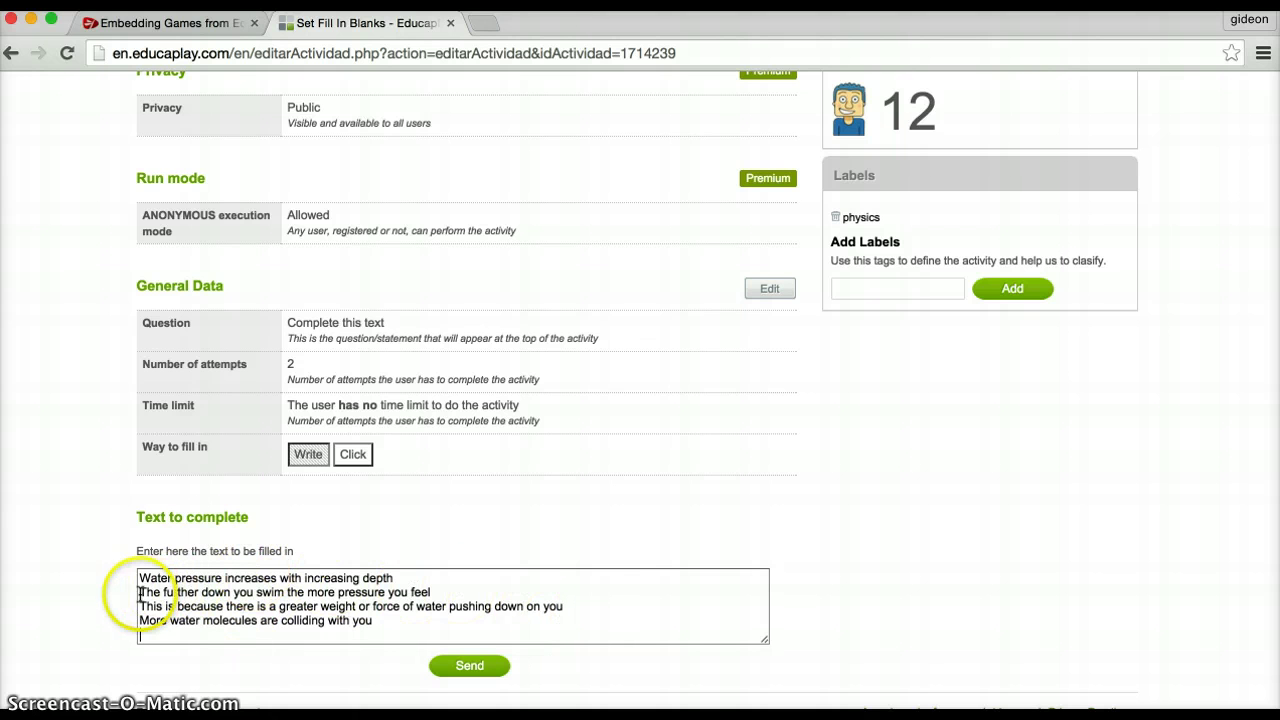
# Step: Add blank lines between the sentences and send the text
pyautogui.click(140, 593)
pyautogui.press('Return')
pyautogui.press('Return')
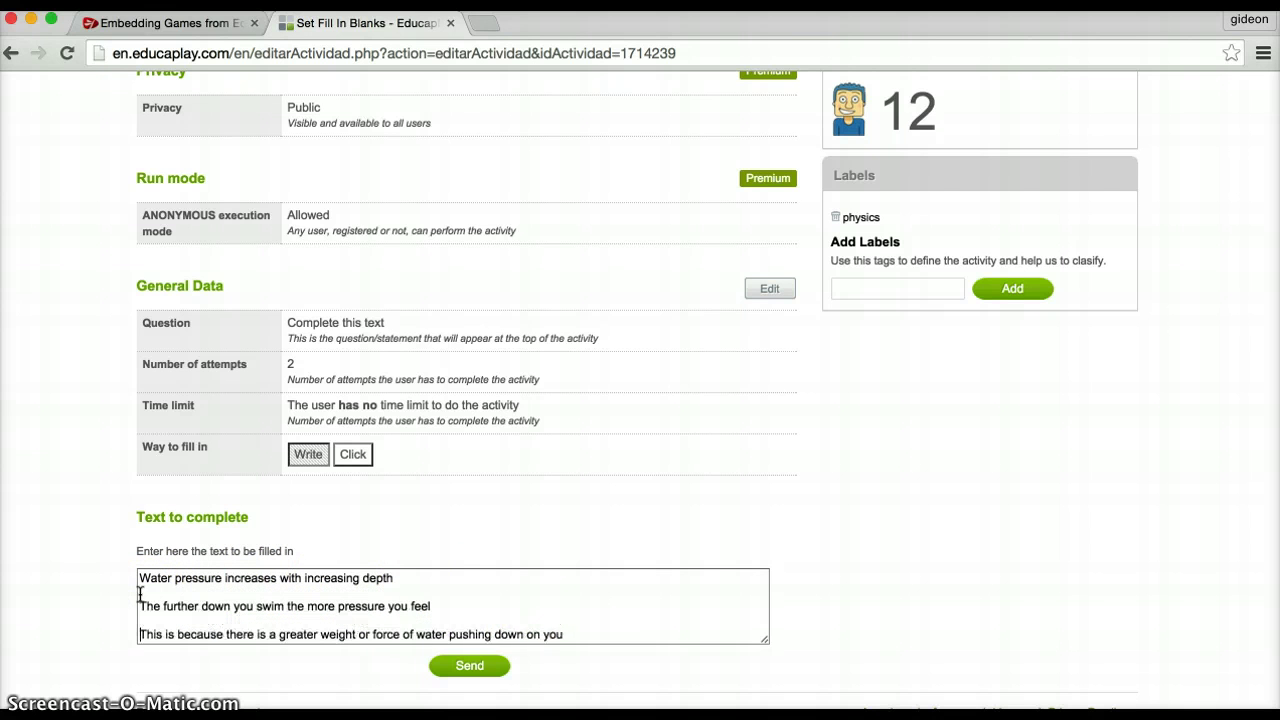
pyautogui.press('Down')
pyautogui.press('Return')
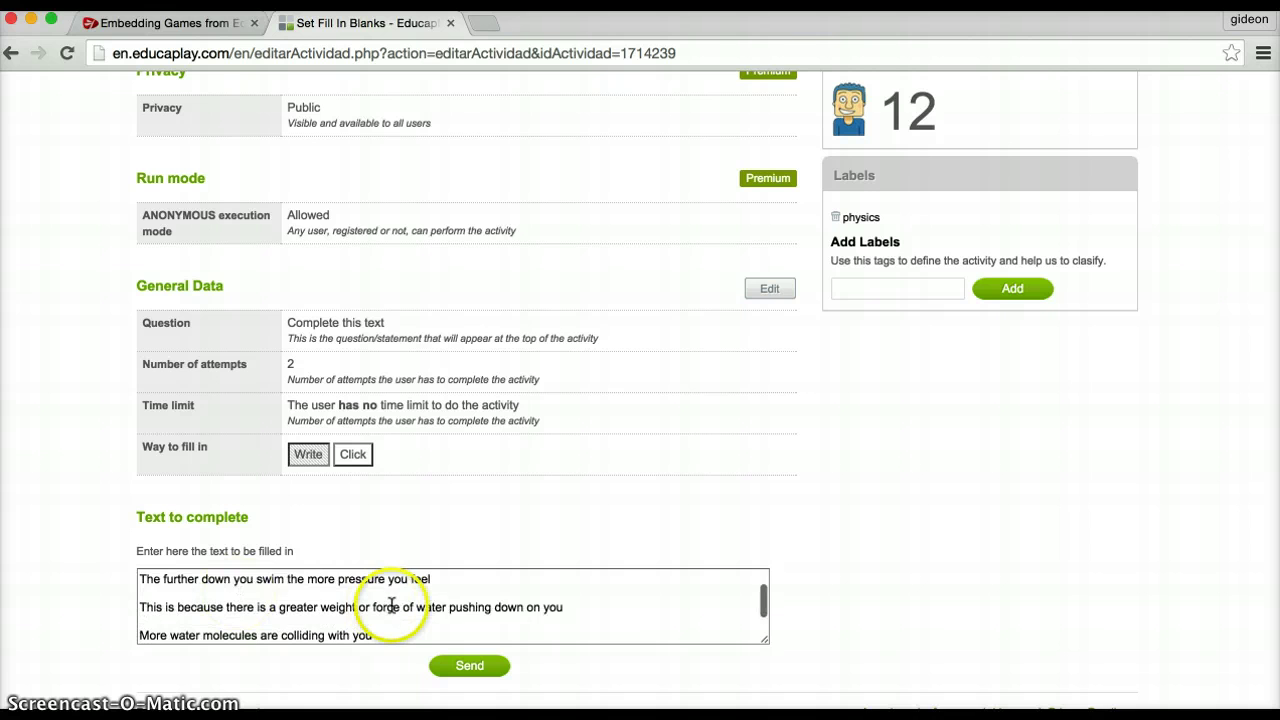
pyautogui.scroll(2, 599, 631)
pyautogui.scroll(-2, 599, 631)
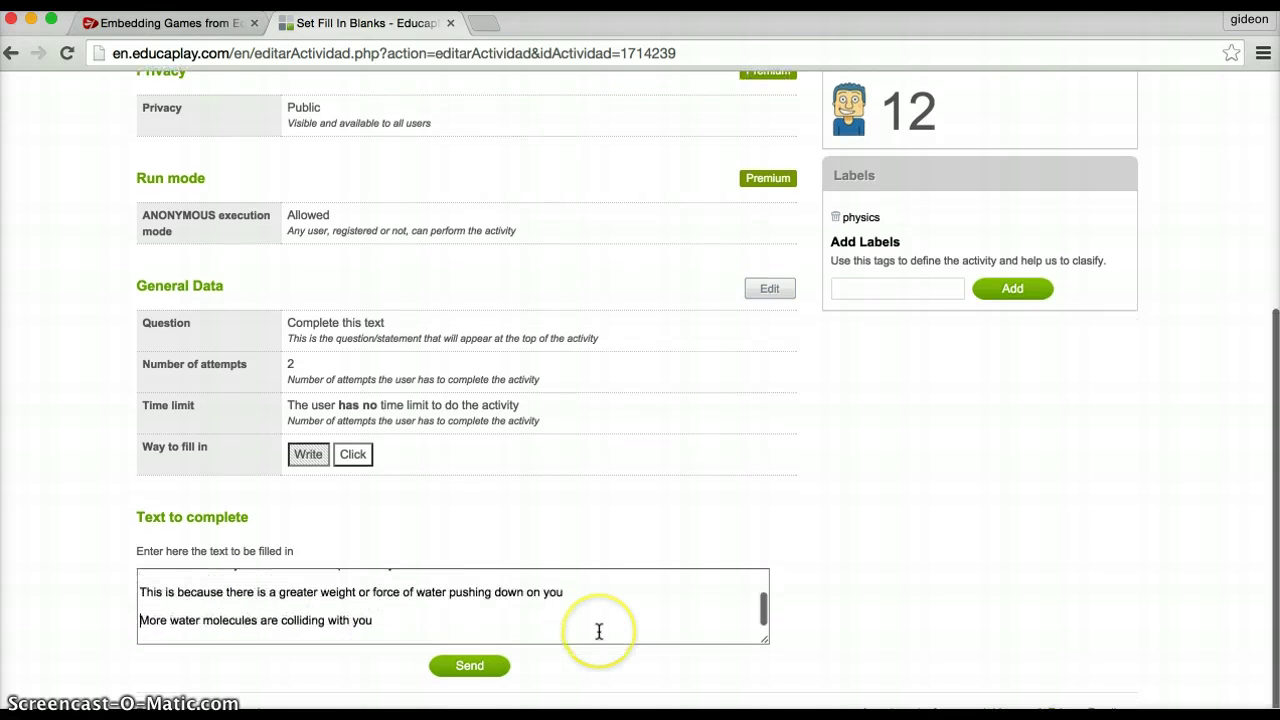
pyautogui.click(484, 674)
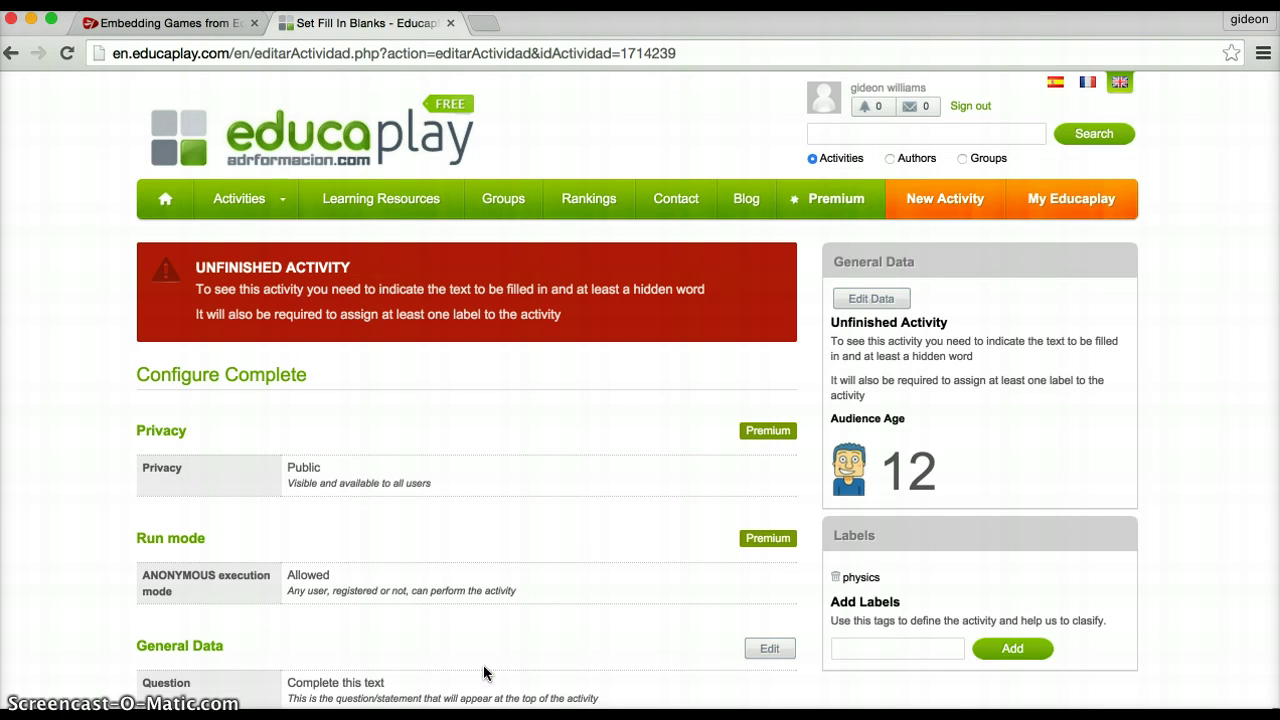
# Step: Mark increases, depth, more, greater, force and colliding as hidden words
pyautogui.scroll(-5, 633, 512)
pyautogui.scroll(-1, 633, 508)
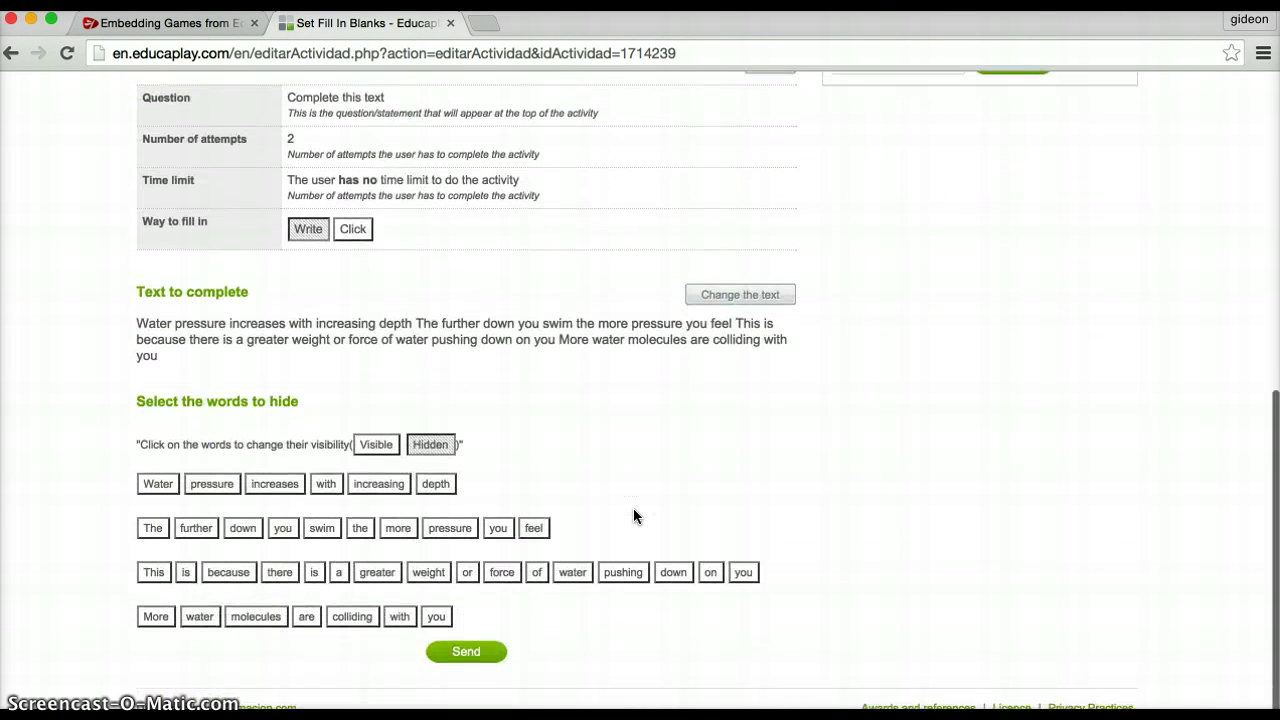
pyautogui.click(362, 508)
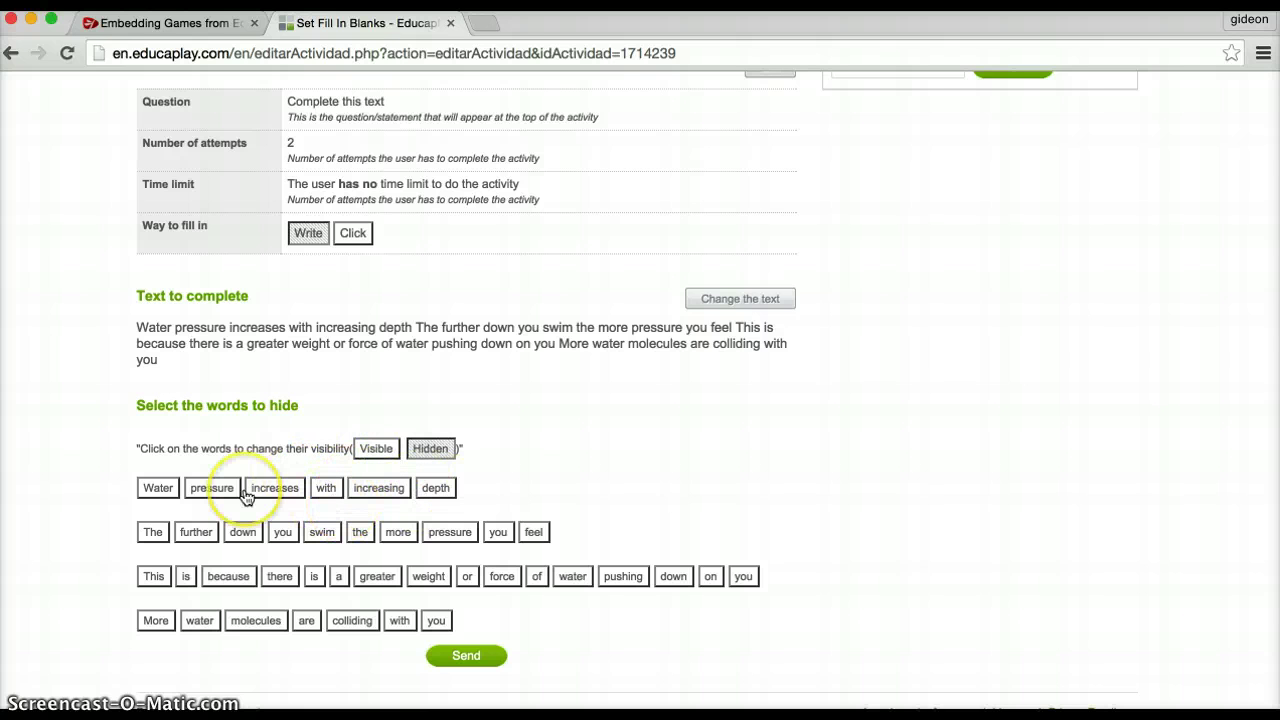
pyautogui.click(277, 488)
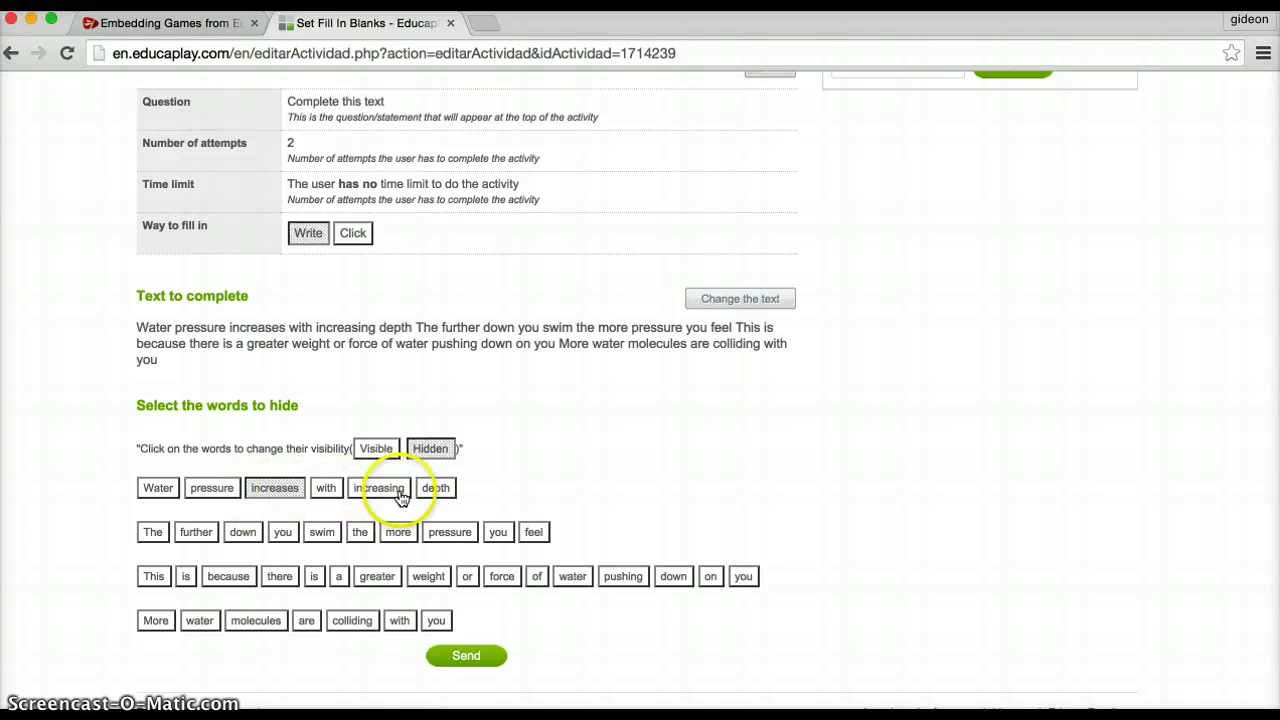
pyautogui.click(440, 490)
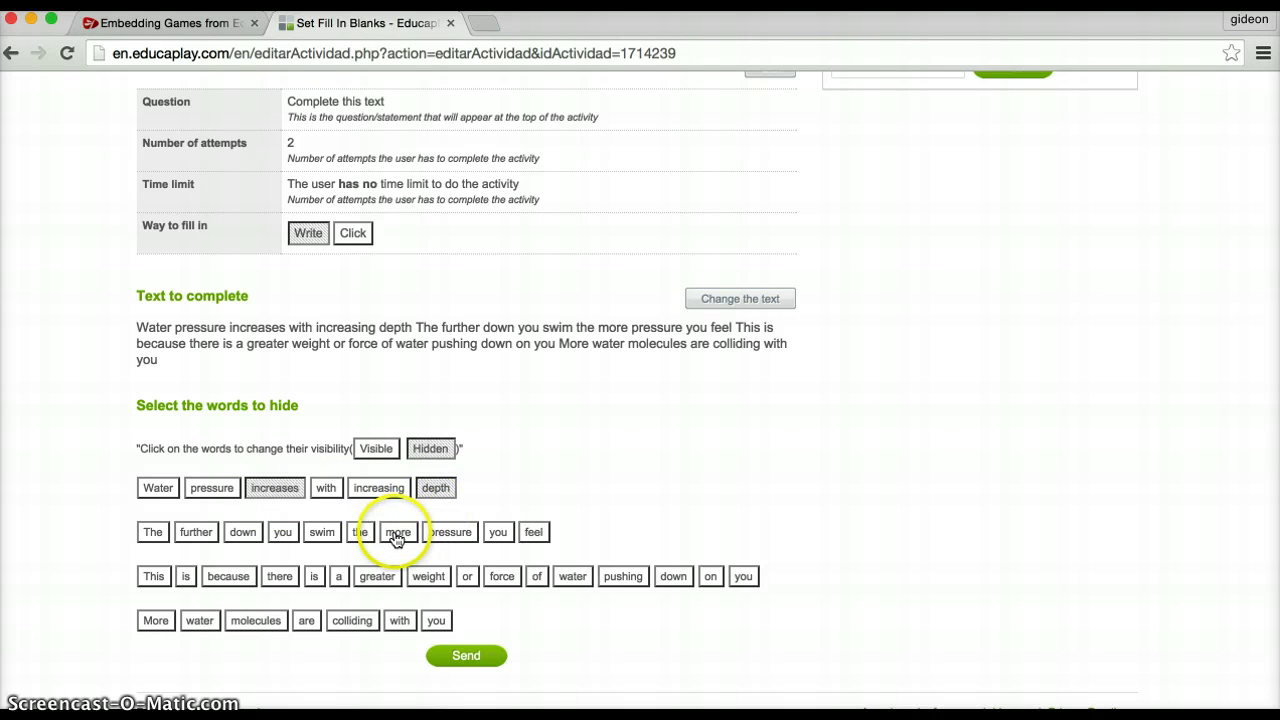
pyautogui.click(397, 536)
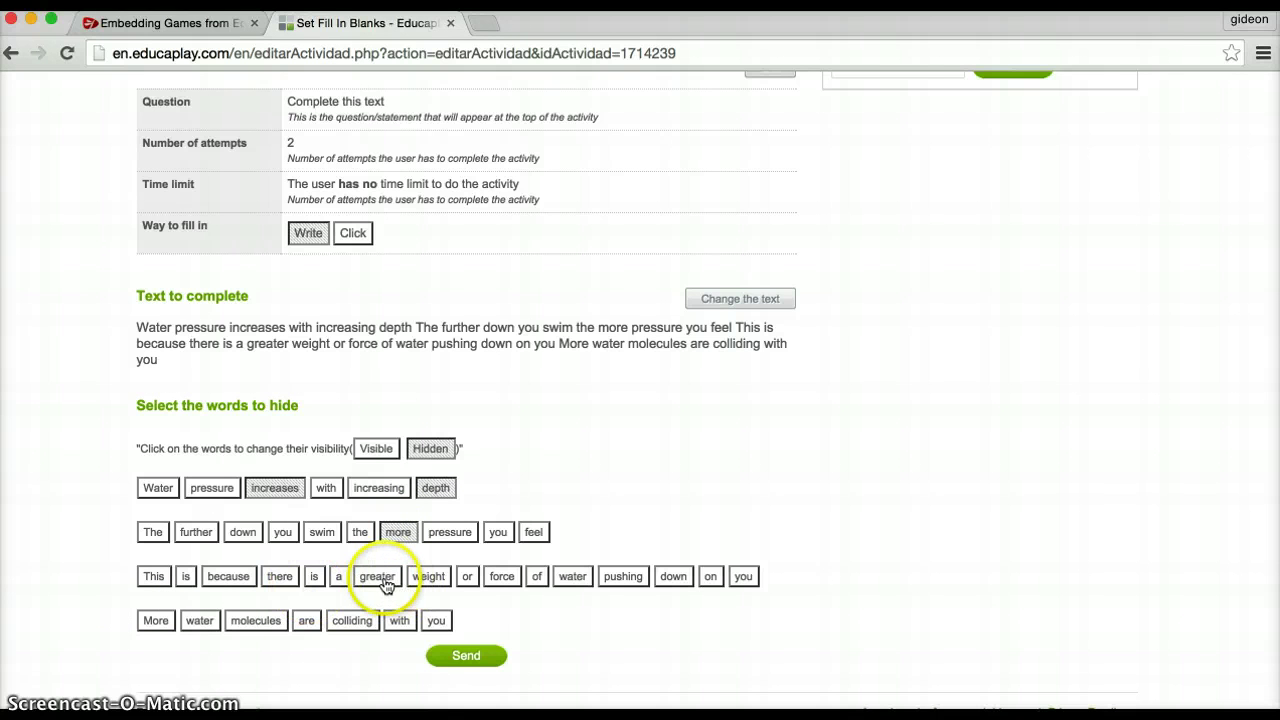
pyautogui.click(384, 580)
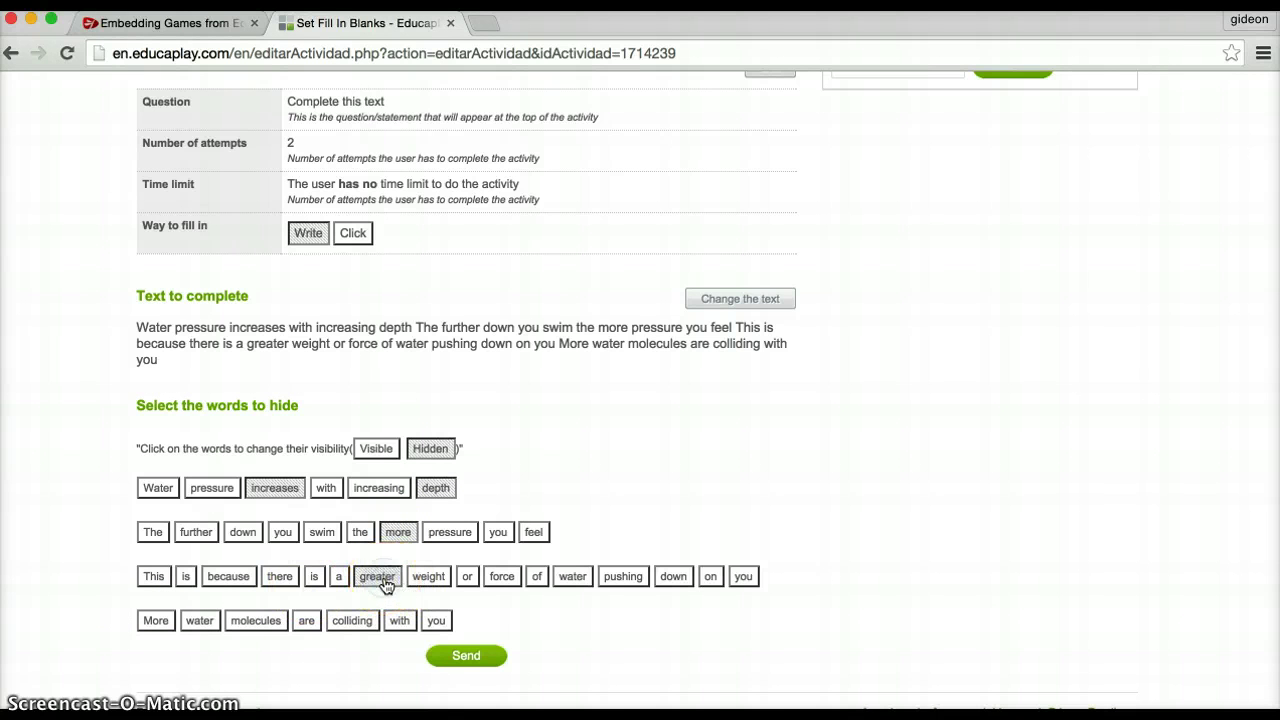
pyautogui.click(503, 580)
pyautogui.click(354, 622)
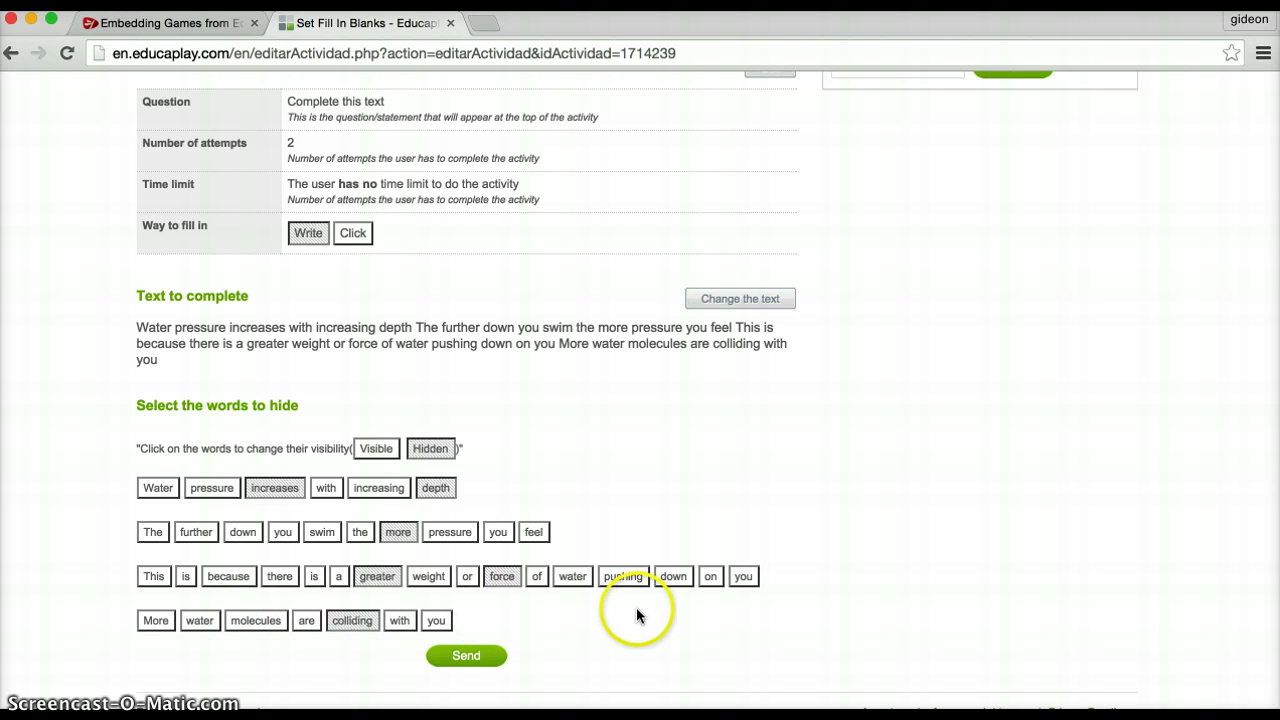
# Step: Save the hidden words, open the Water Pressure activity page, and start the game preview
pyautogui.click(468, 656)
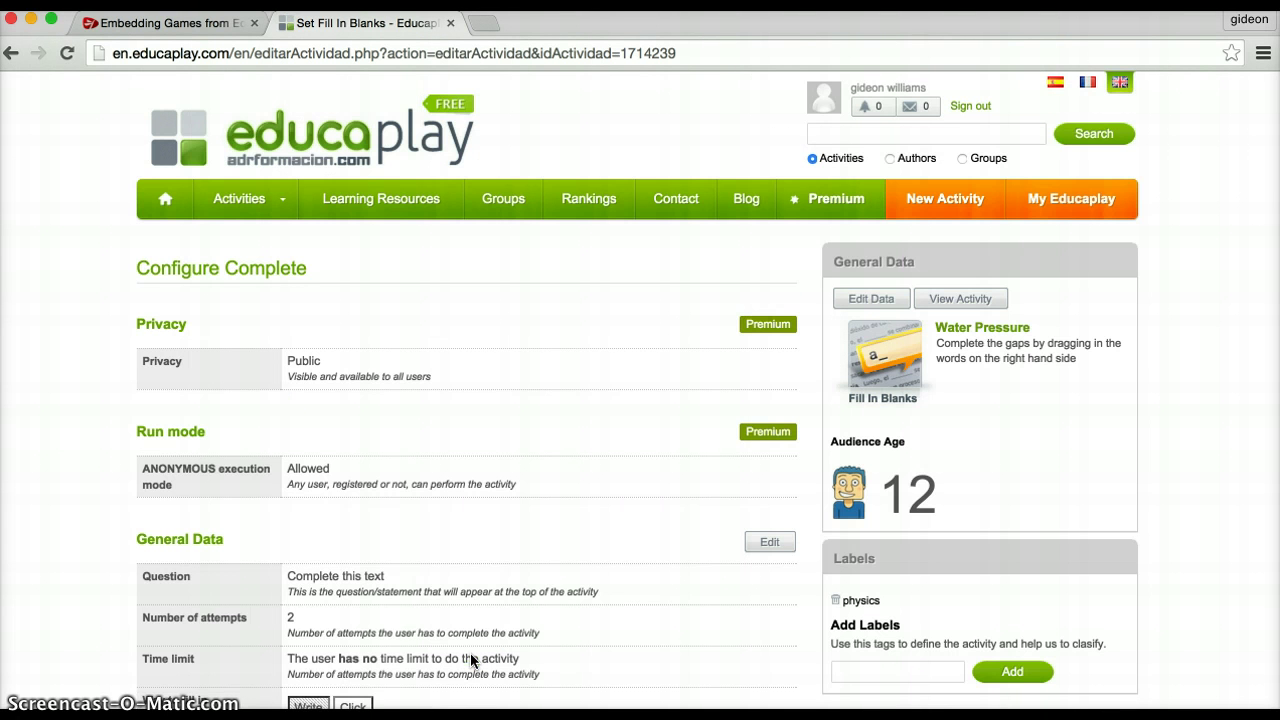
pyautogui.click(979, 330)
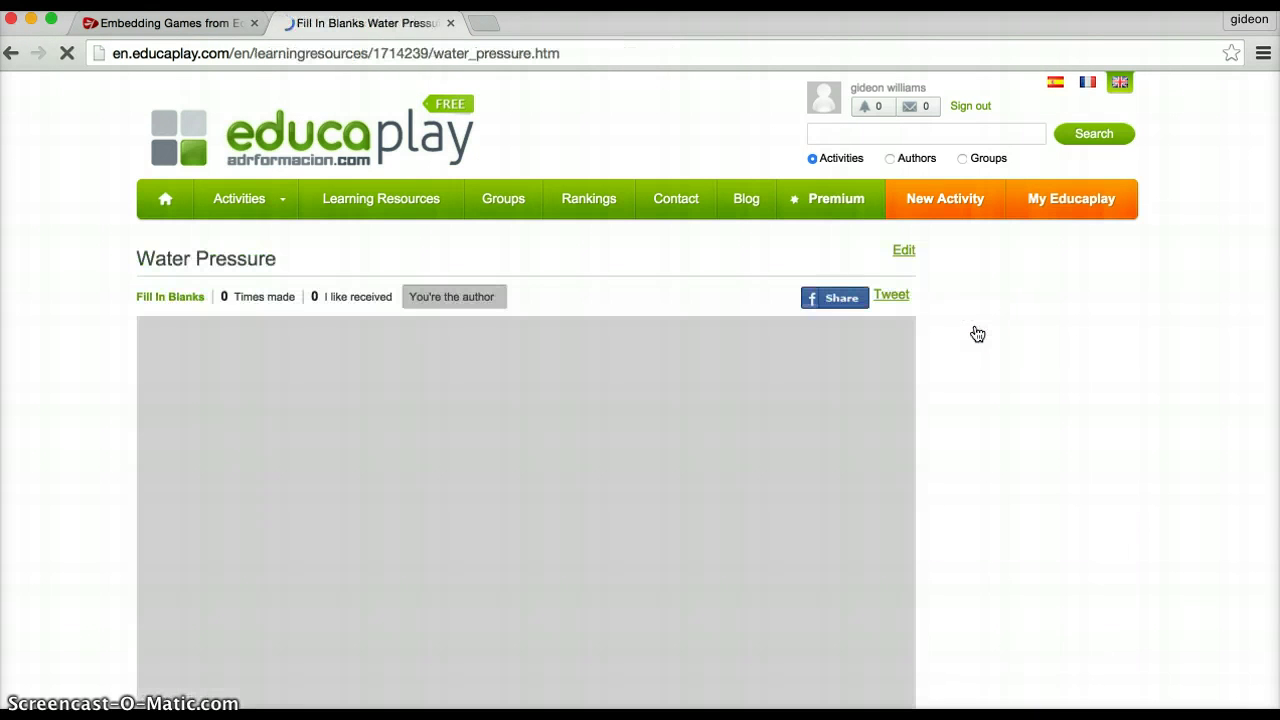
pyautogui.click(758, 404)
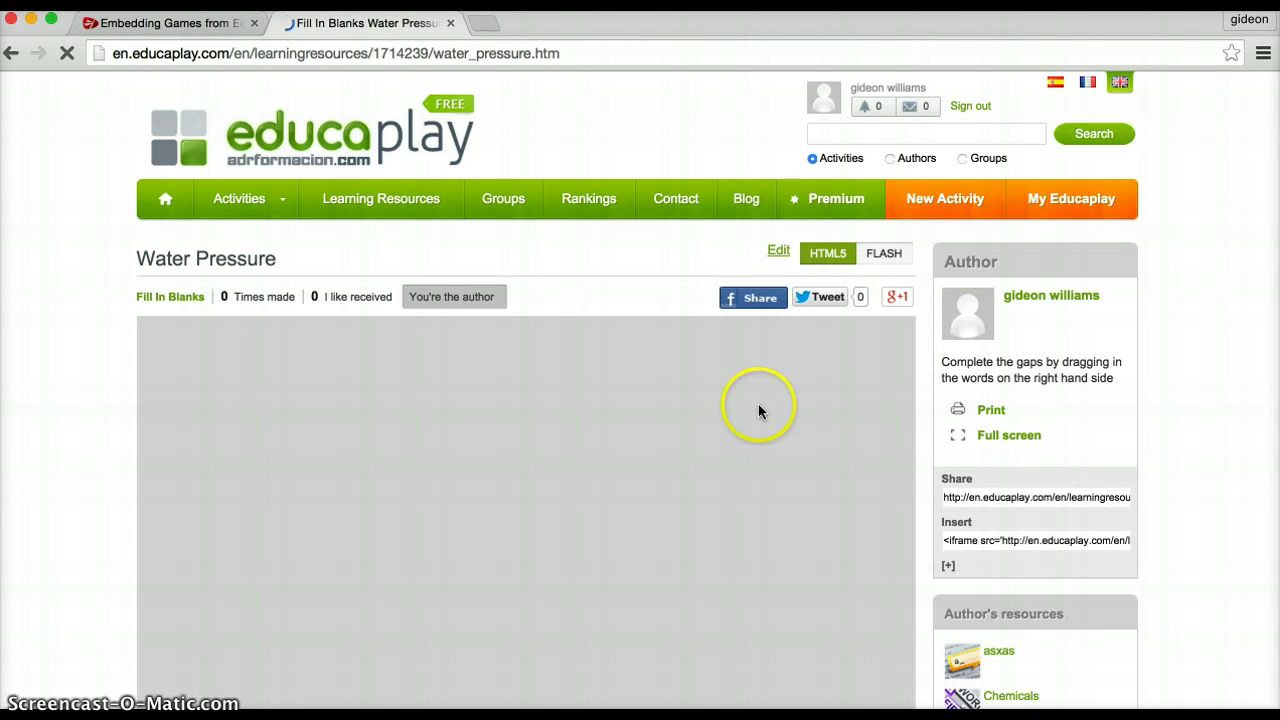
pyautogui.scroll(-5, 758, 410)
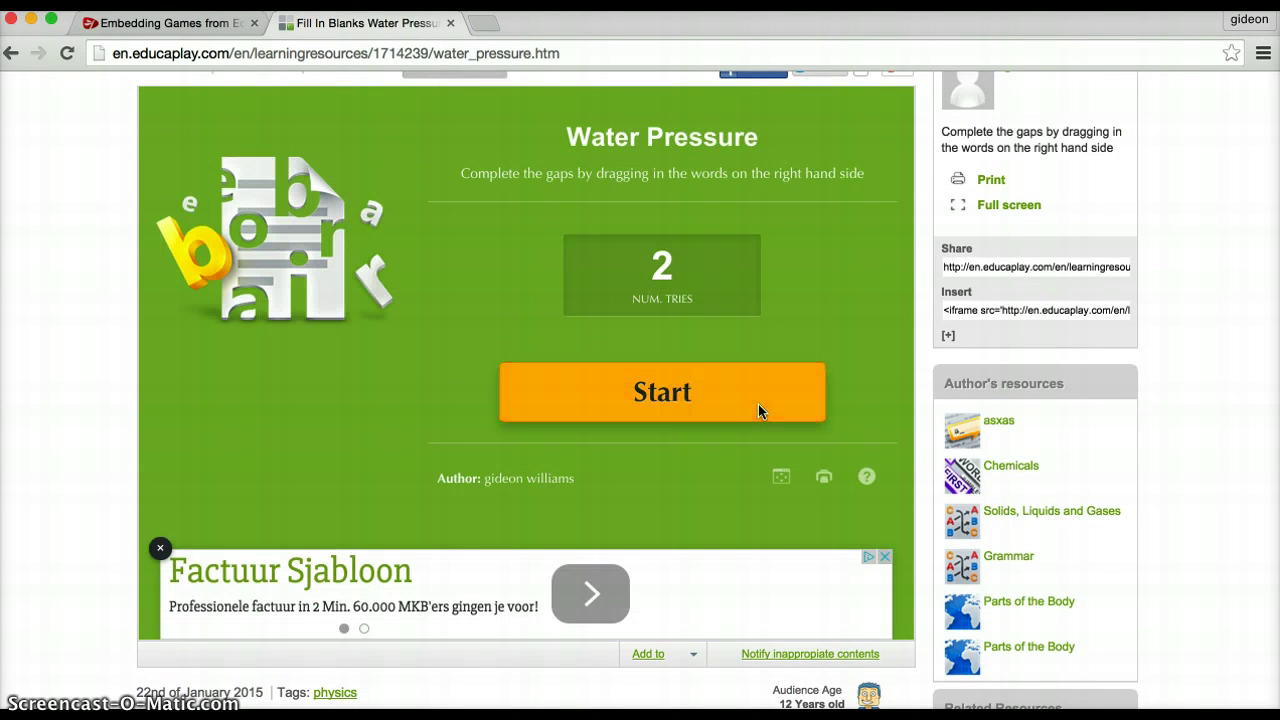
pyautogui.click(689, 404)
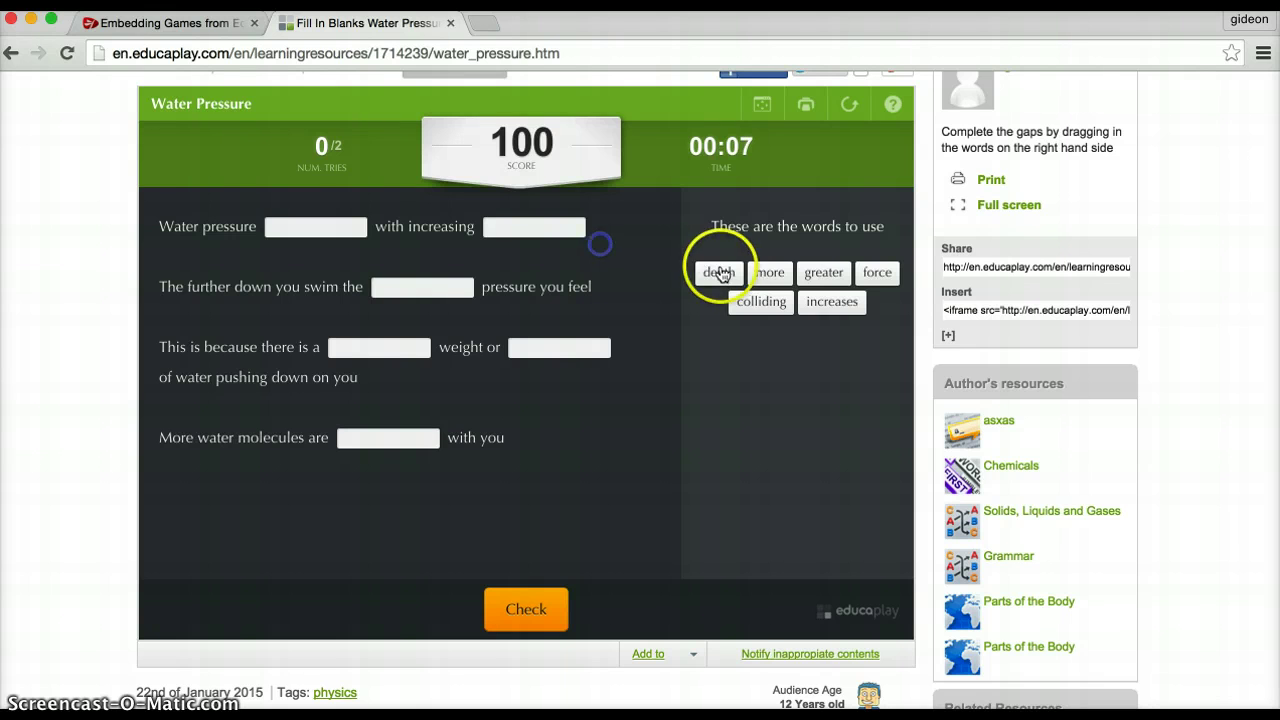
# Step: Drop depth and more into blanks and check the answers, scoring 49
pyautogui.click(722, 275)
pyautogui.click(708, 270)
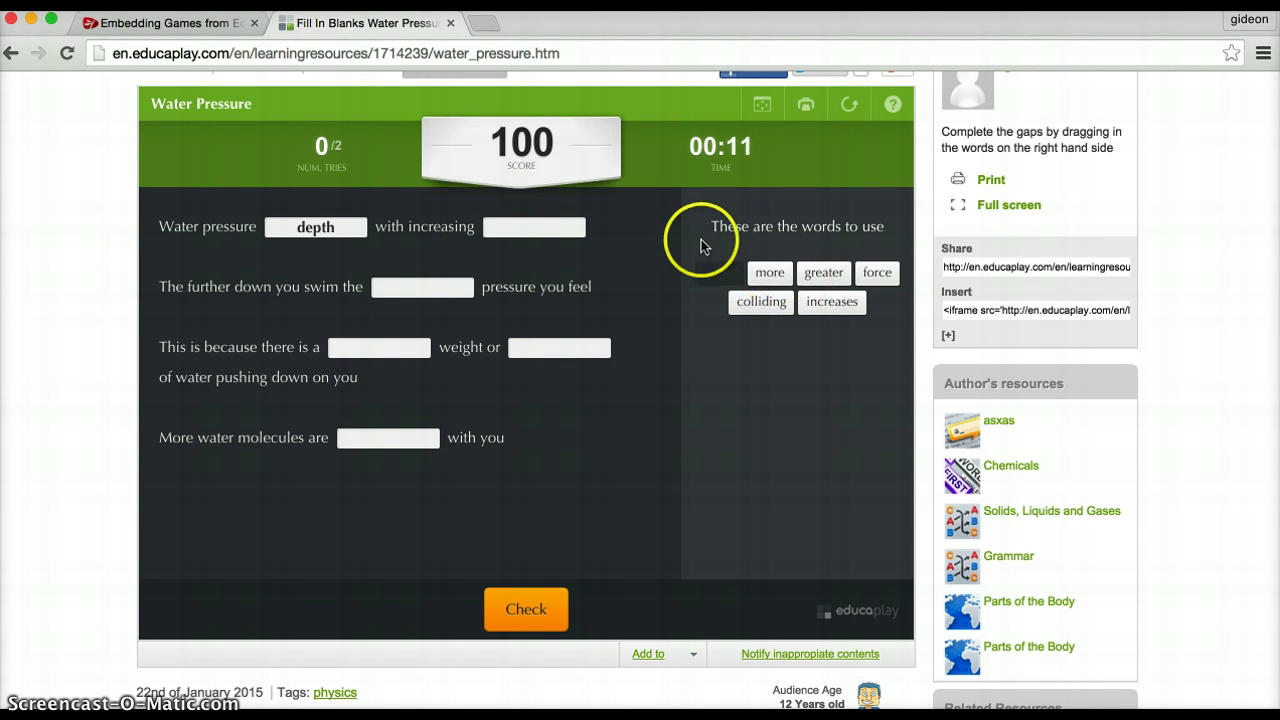
pyautogui.click(778, 280)
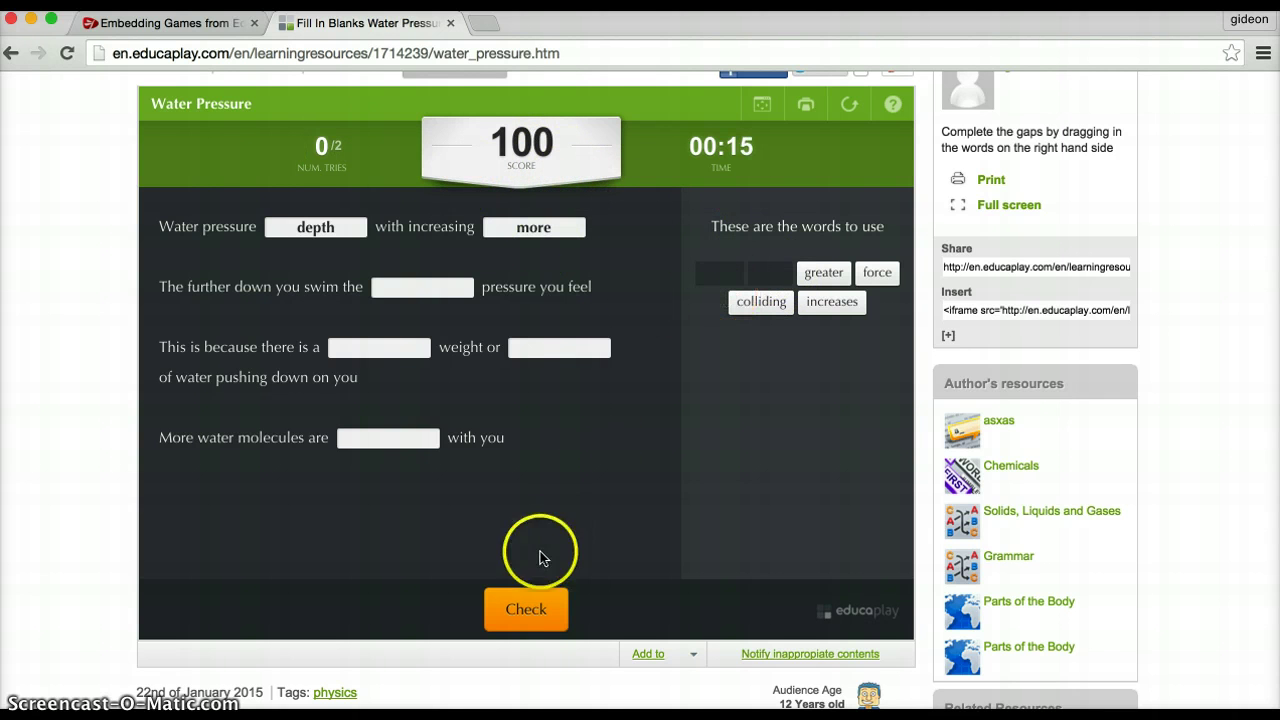
pyautogui.click(533, 605)
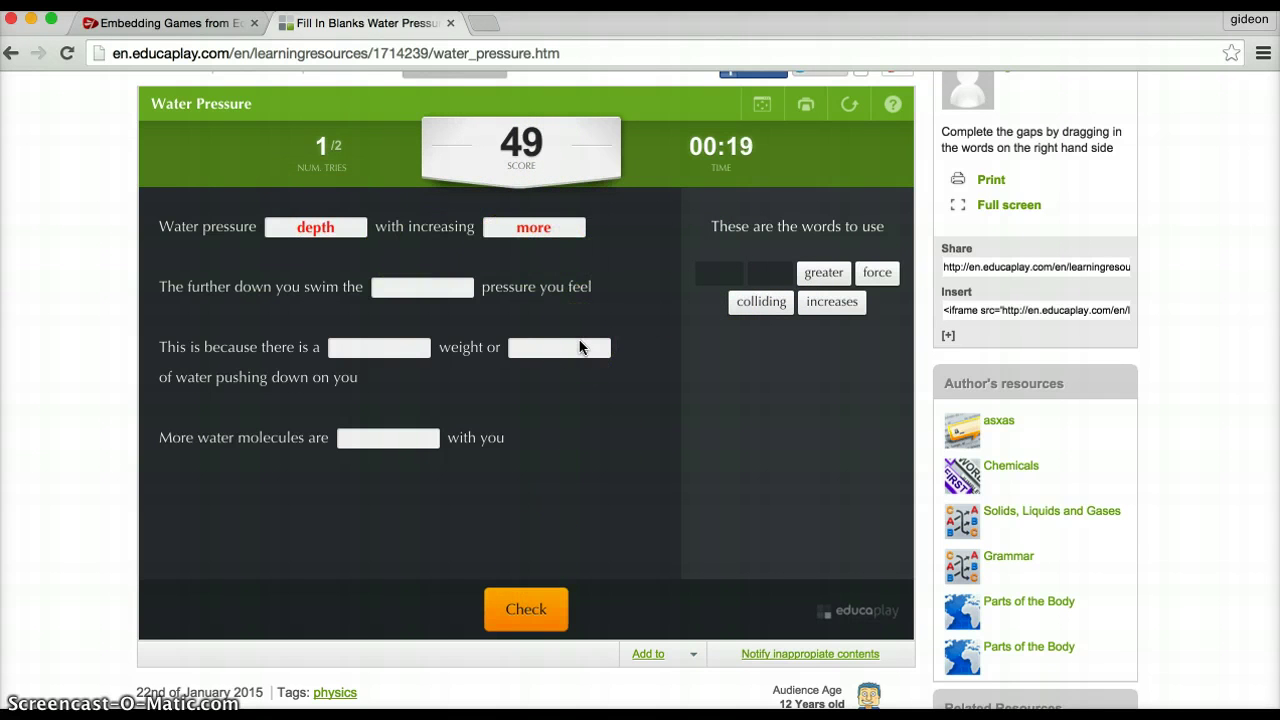
# Step: Copy the activity's iframe embed code and switch to the Firefly page tab
pyautogui.moveTo(830, 301); pyautogui.dragTo(802, 345)
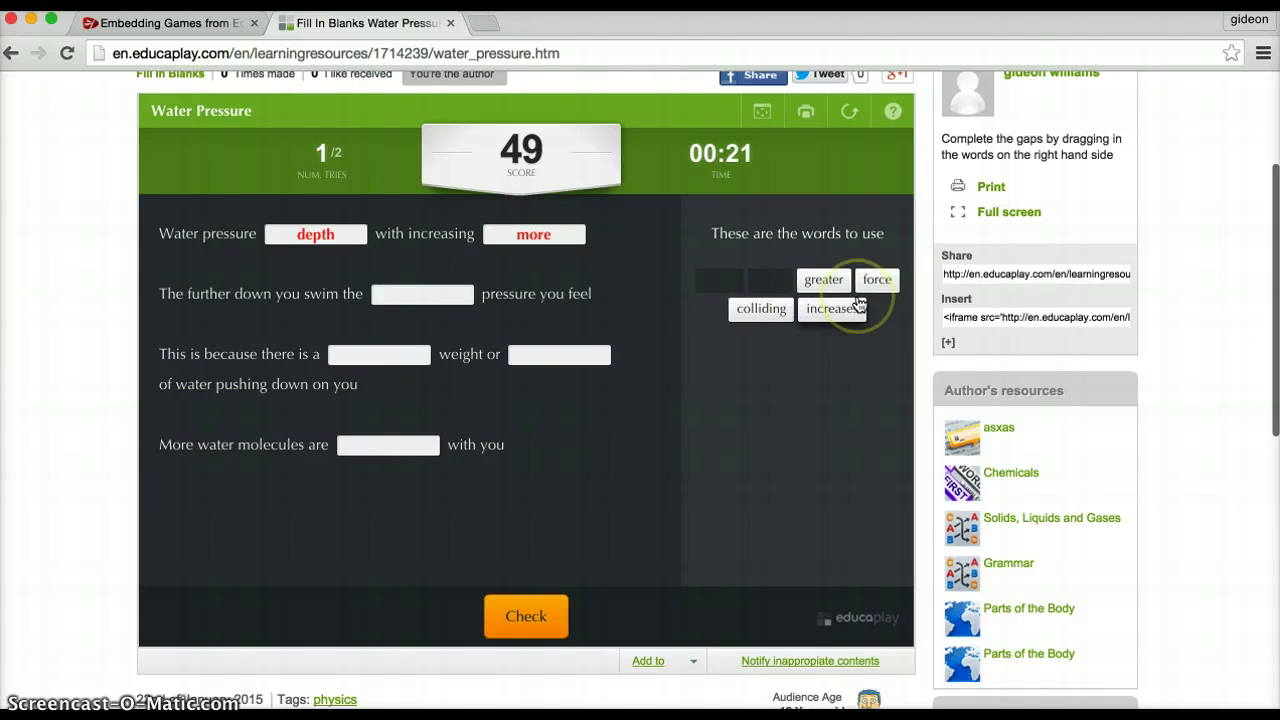
pyautogui.scroll(2, 858, 303)
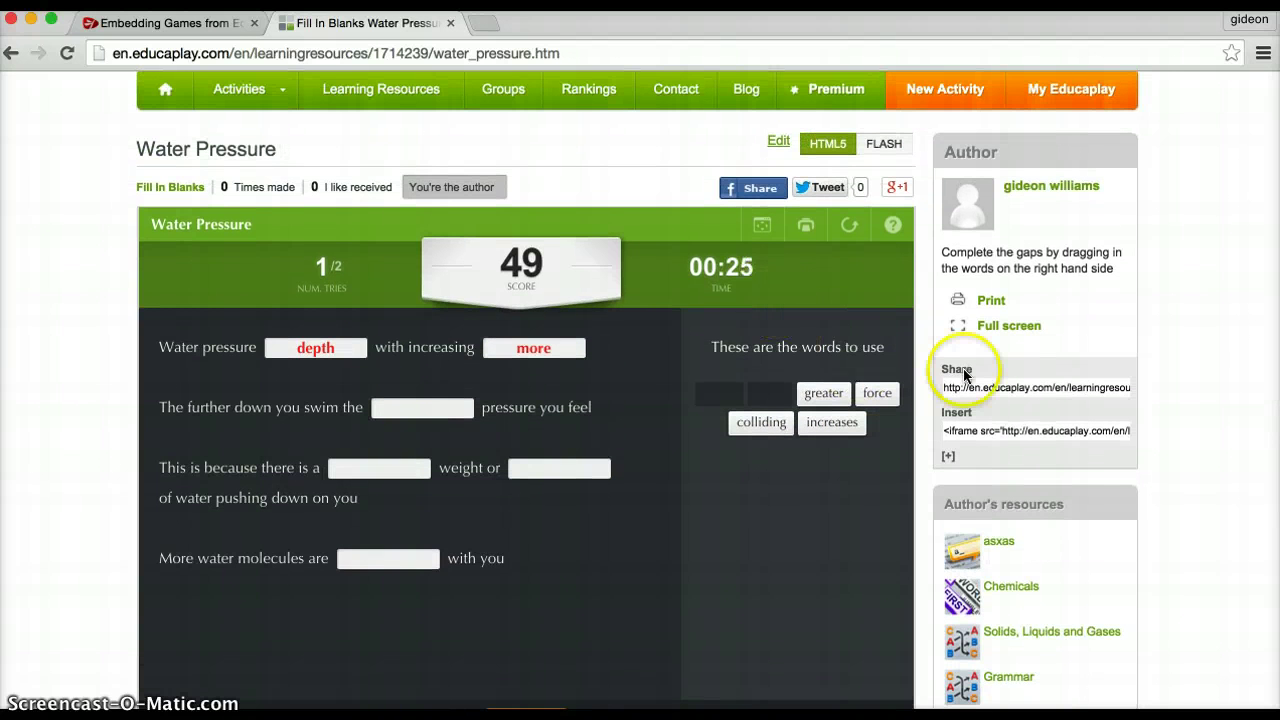
pyautogui.click(1029, 434)
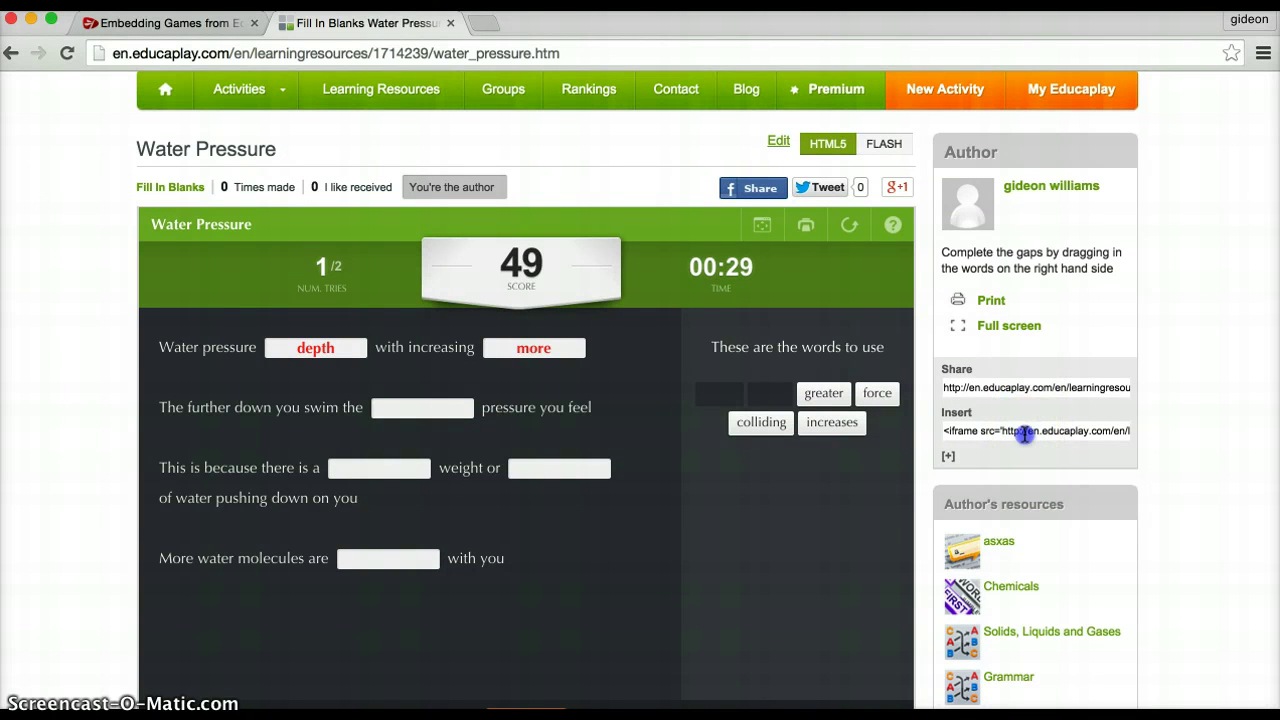
pyautogui.click(1025, 434)
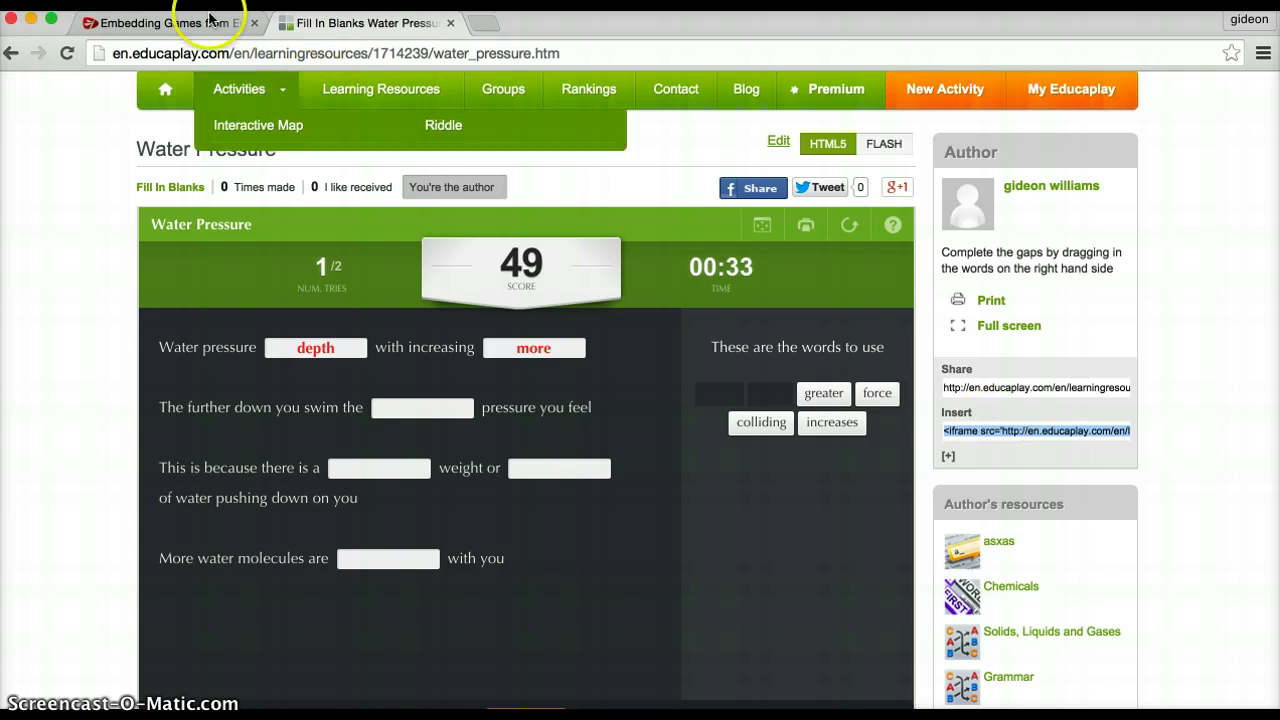
pyautogui.click(195, 23)
# Step: Paste the Water Pressure iframe code as an embed below the 'Embedding a Missing Words Quiz' heading
pyautogui.click(411, 411)
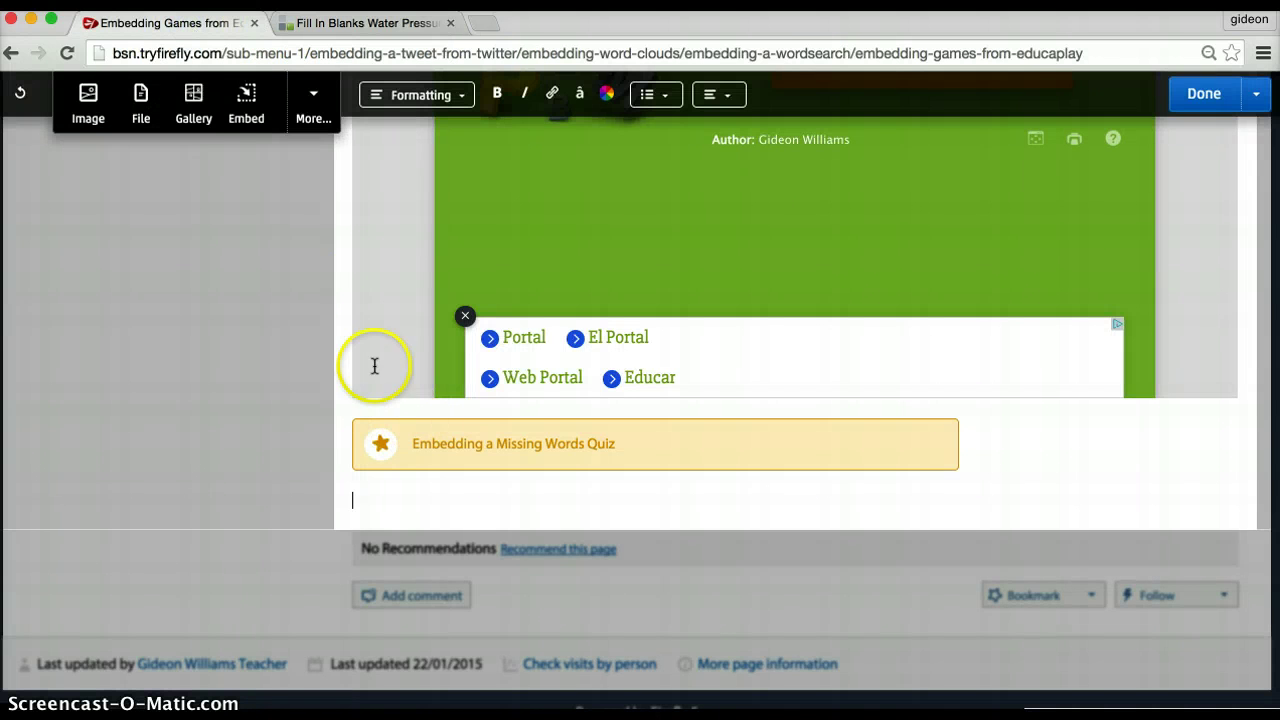
pyautogui.click(250, 110)
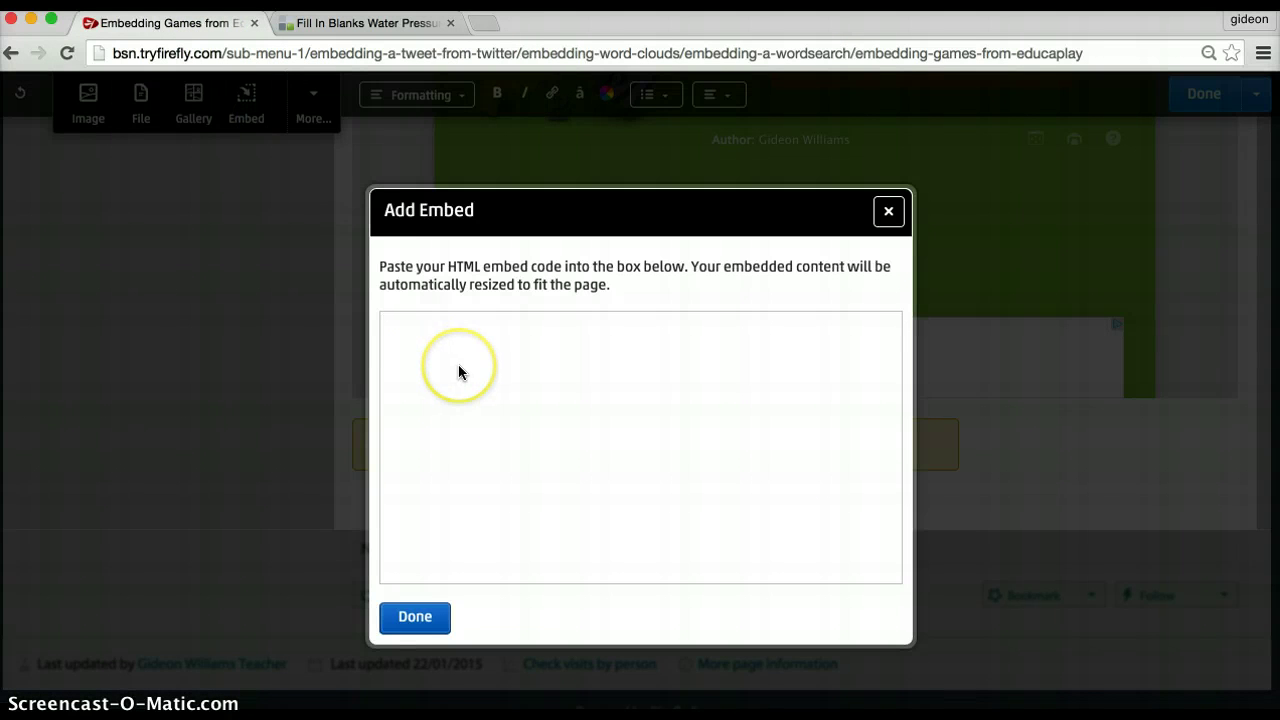
pyautogui.write("<iframe src='http://en.educaplay.com/en/learningresources/1714239/html5/water_pressure.htm' width='795' height='690' frameborder='0'></iframe><a href='http://en.educaplay.com/en/learningresources/1714239/water_pressure.htm'>Water Pressure</a>")
pyautogui.click(415, 617)
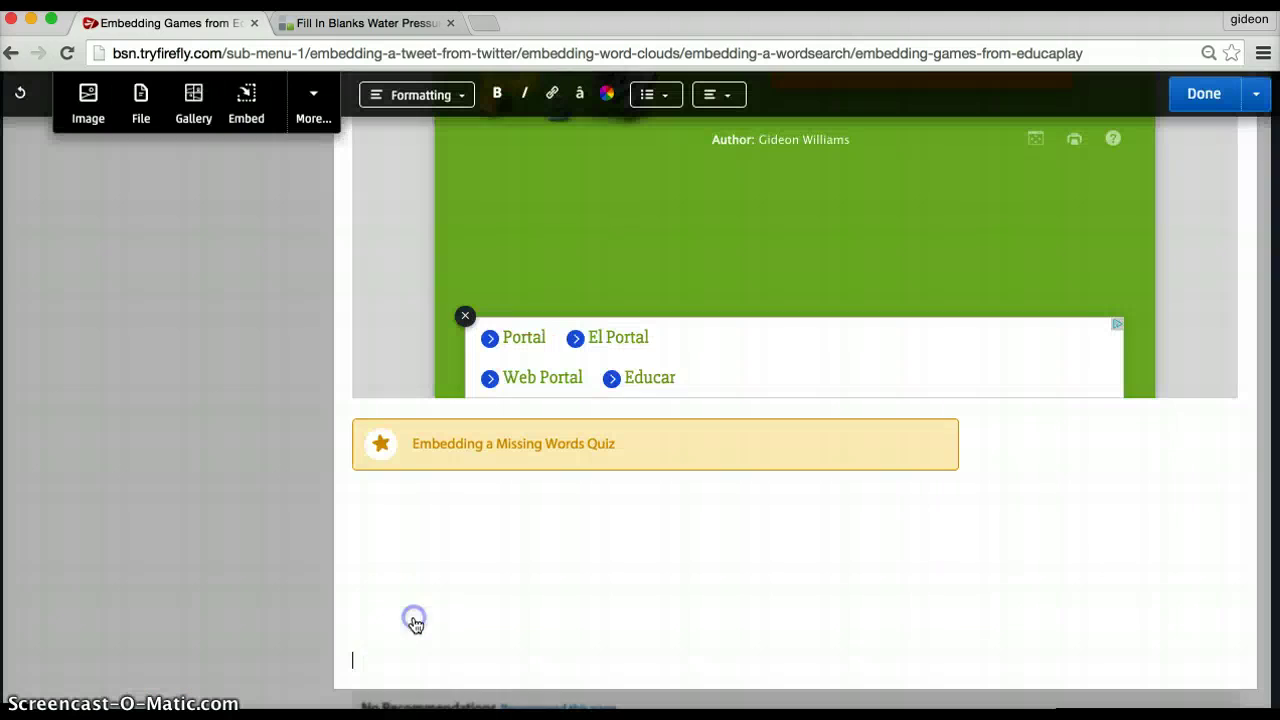